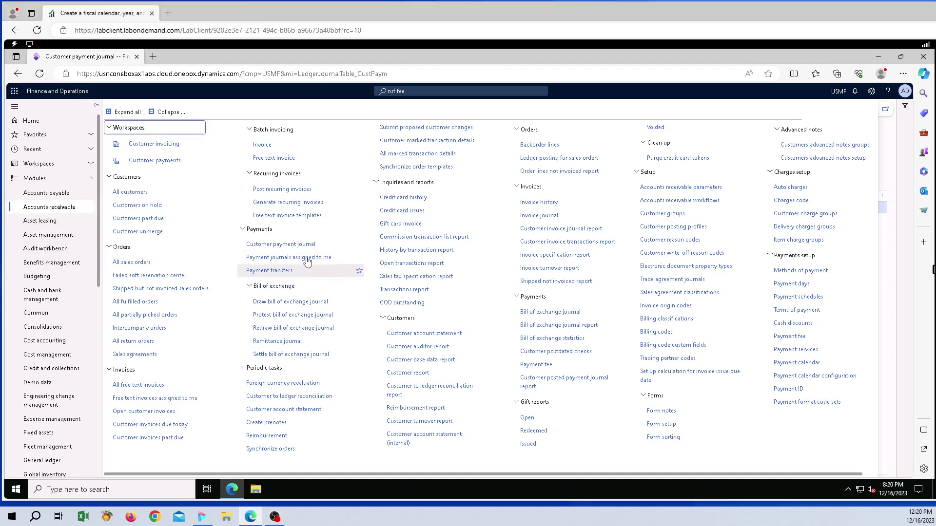
Step: Open the customer payment journal page from the Accounts receivable module
left_click(172, 115)
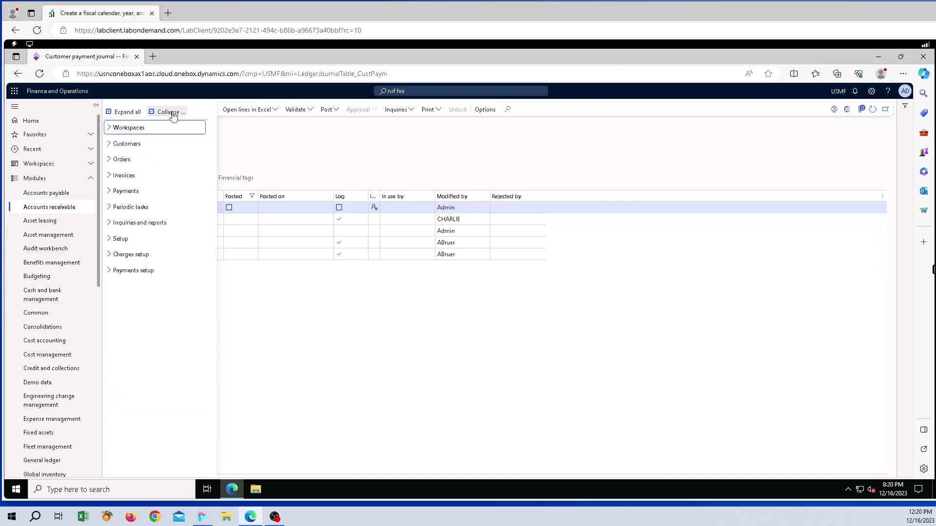
left_click(127, 113)
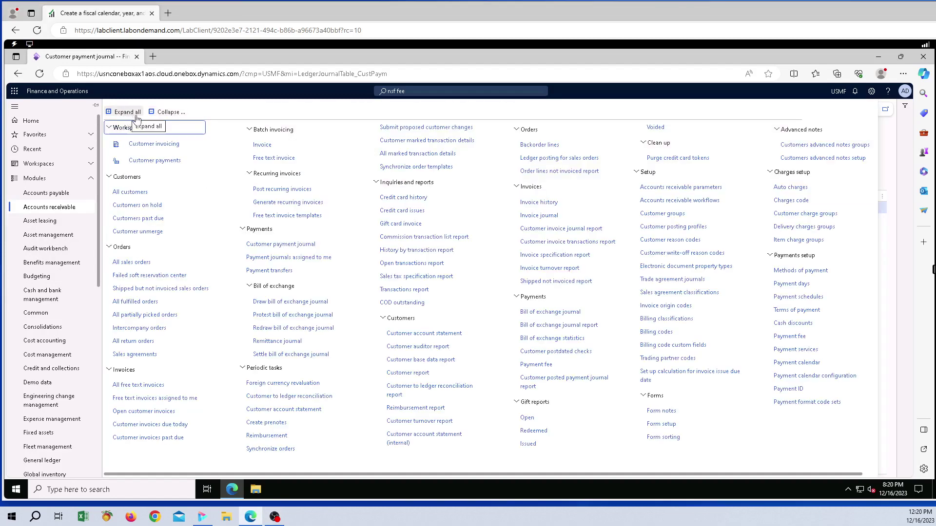
left_click(278, 244)
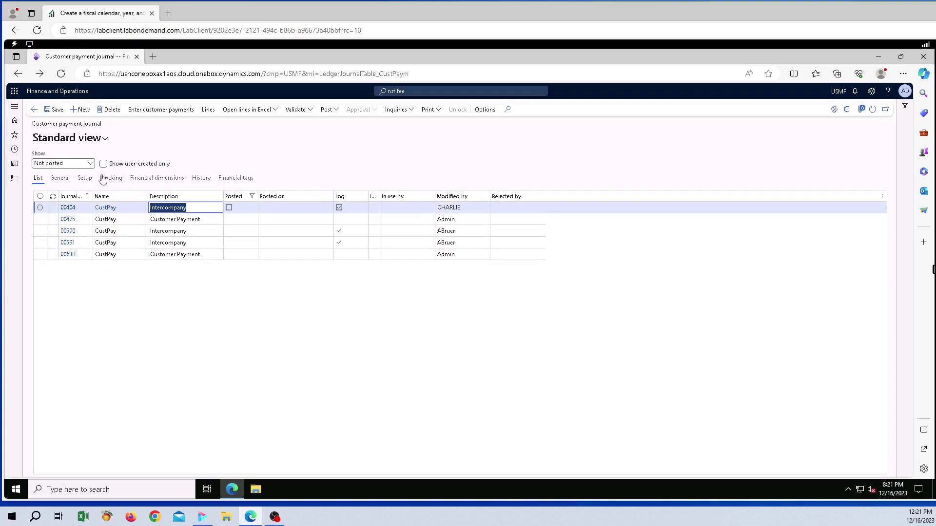
Step: Create a new customer payment journal with the name CustPay and open its lines
left_click(83, 110)
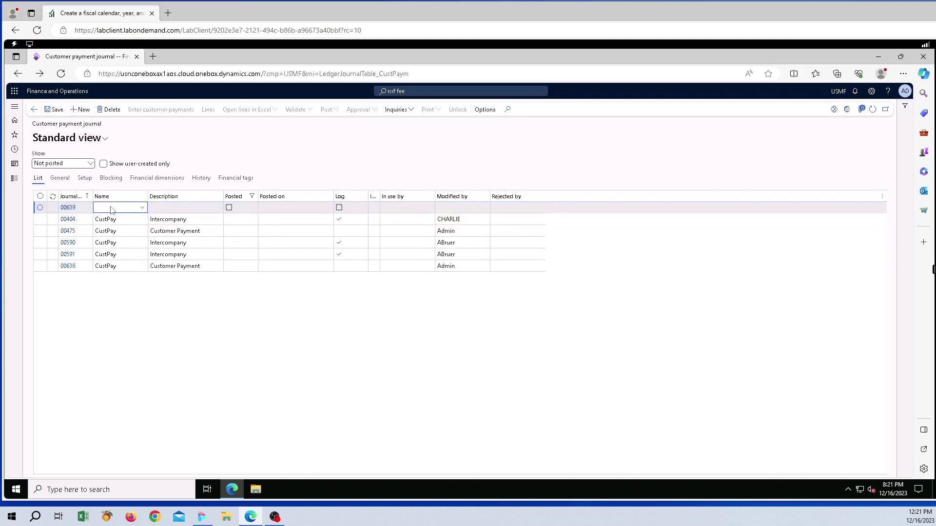
left_click(143, 208)
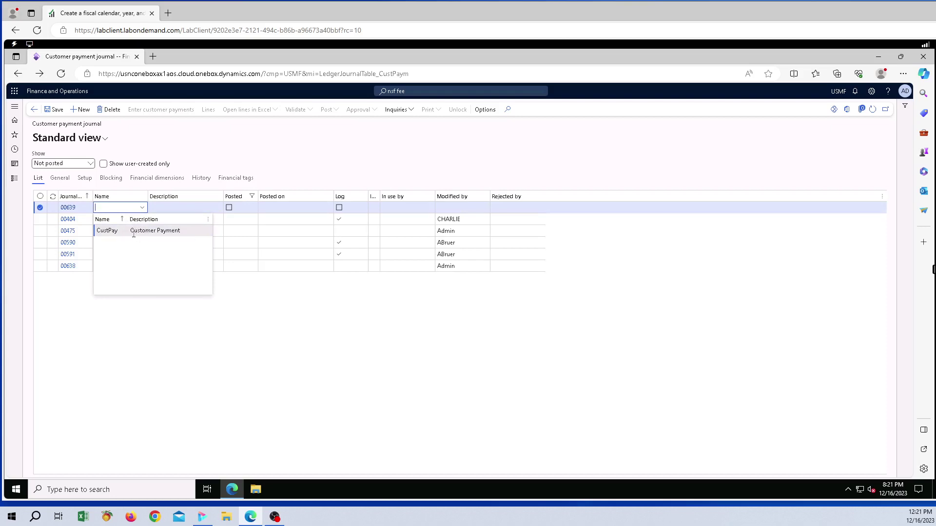
left_click(133, 233)
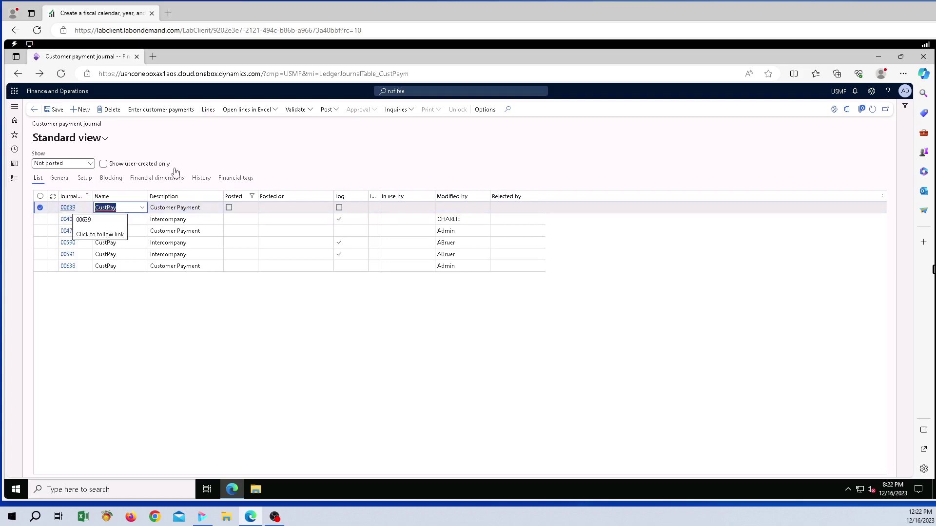
left_click(208, 109)
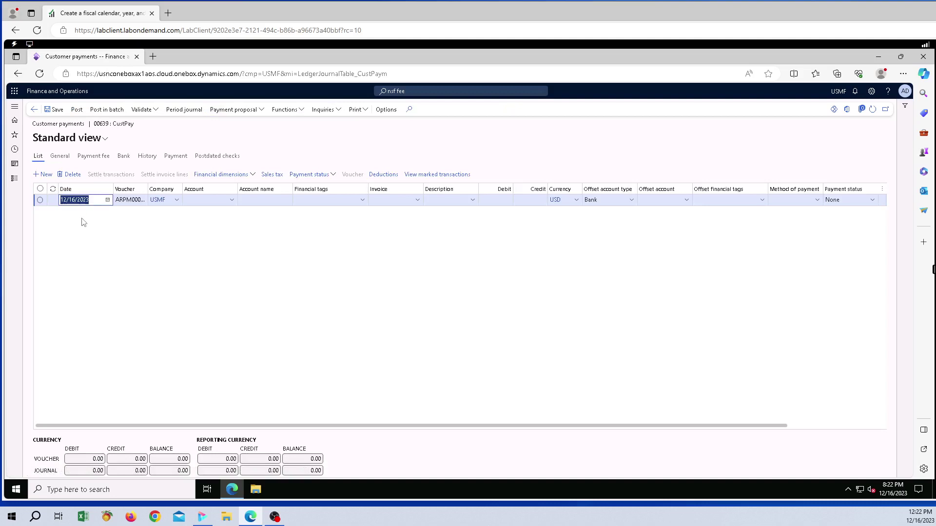
Step: Set the date of the payment line to 12/15/2023
left_click(116, 239)
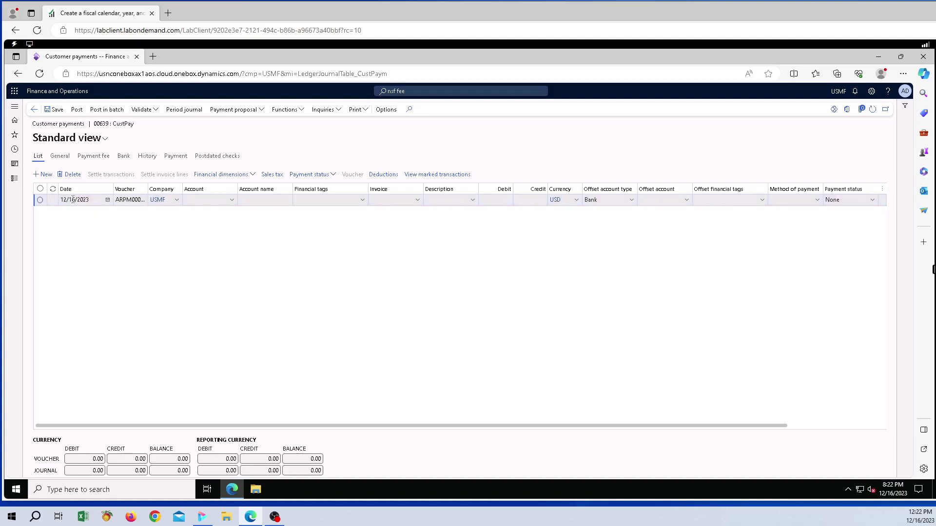
left_click(107, 200)
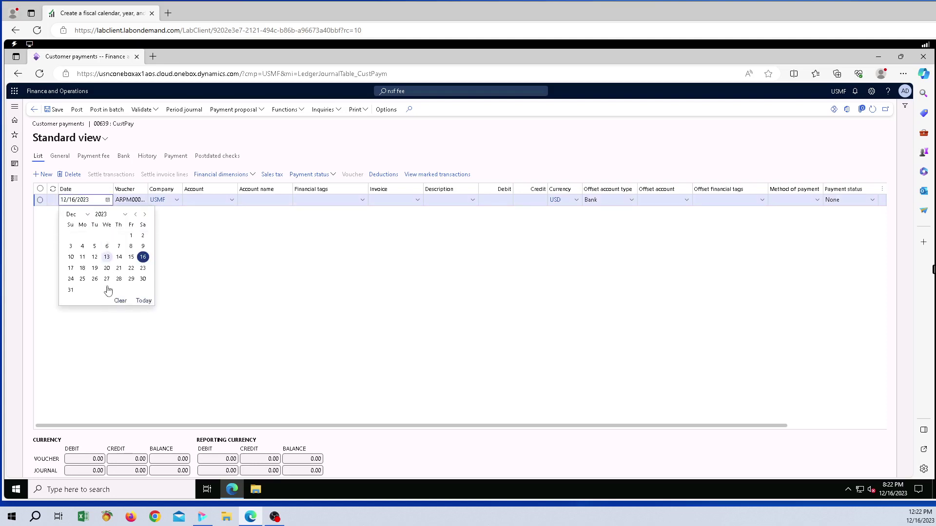
left_click(131, 257)
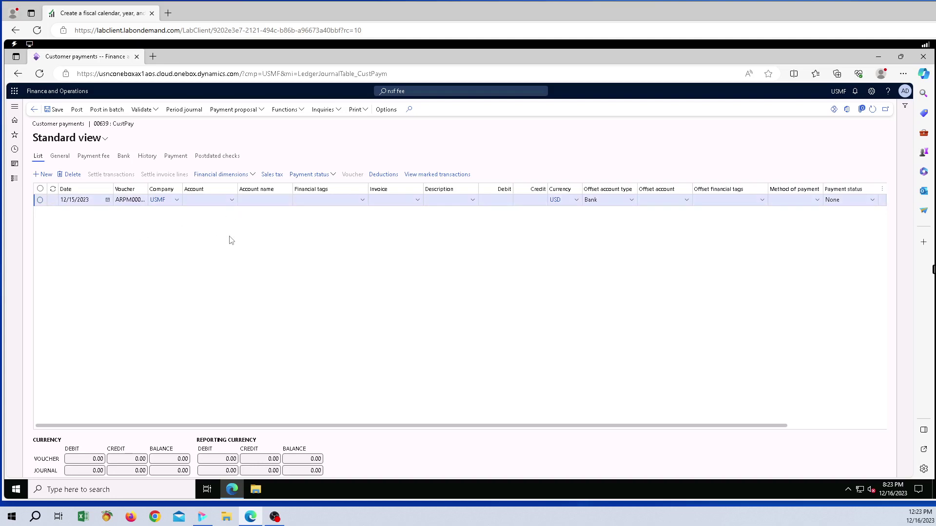
Step: Select the customer account of Cave Wholesales for the payment line
left_click(232, 201)
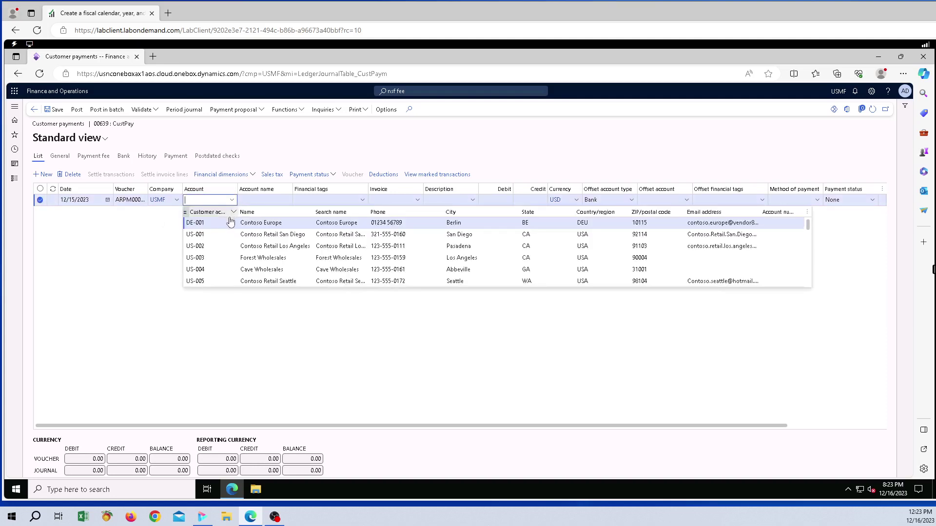
left_click(216, 269)
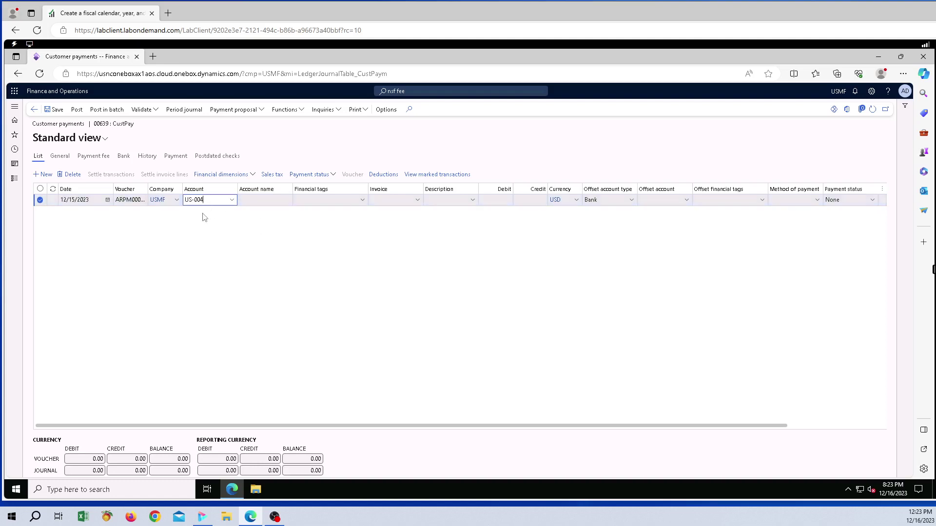
left_click(253, 201)
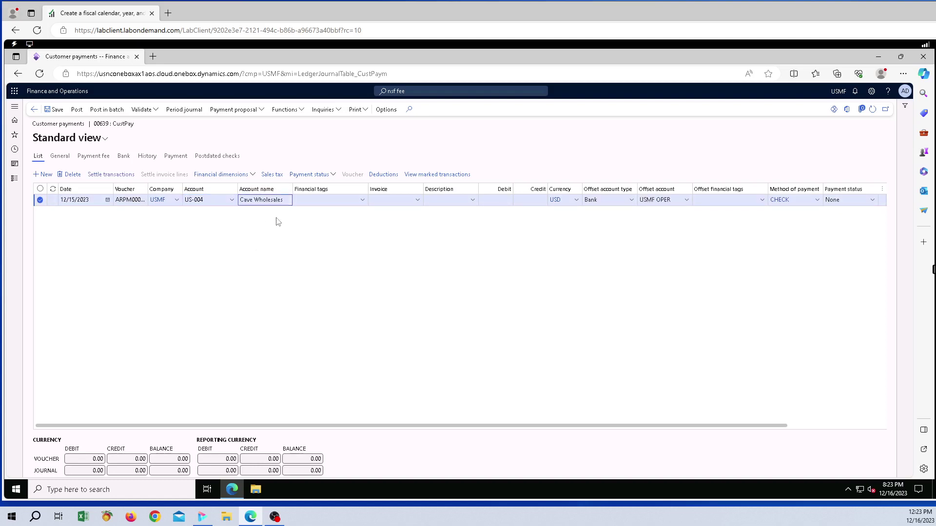
left_click(279, 222)
Step: Mark the Cave Wholesales transactions due 11/6/2020 and 1/19/2018 for settlement with this payment
left_click(112, 174)
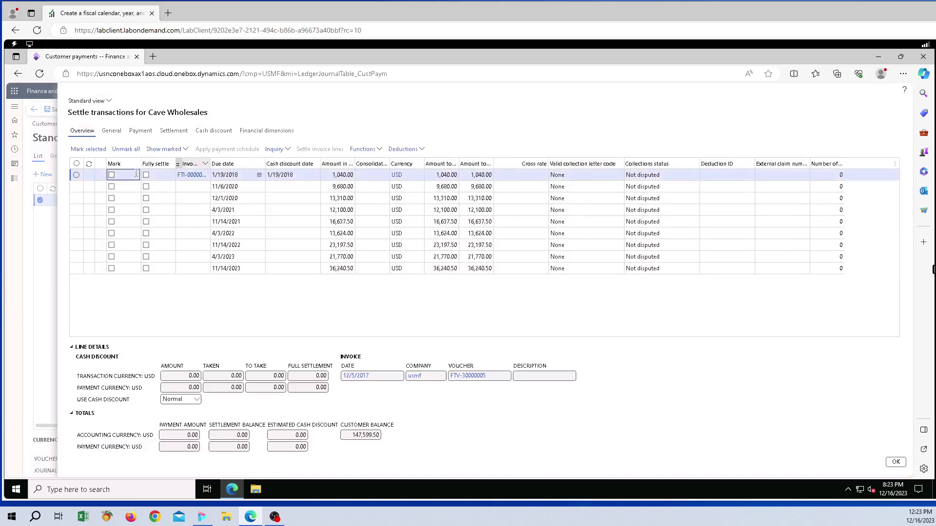
left_click(111, 188)
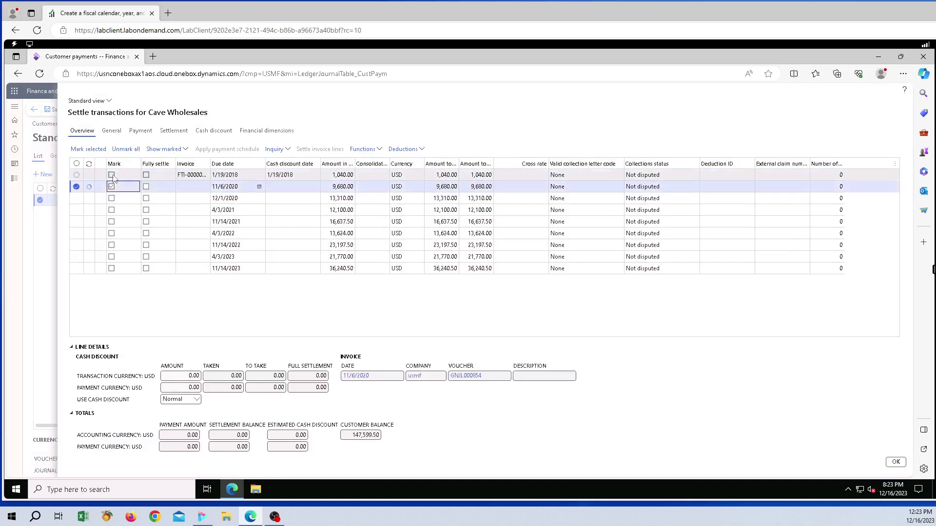
left_click(111, 176)
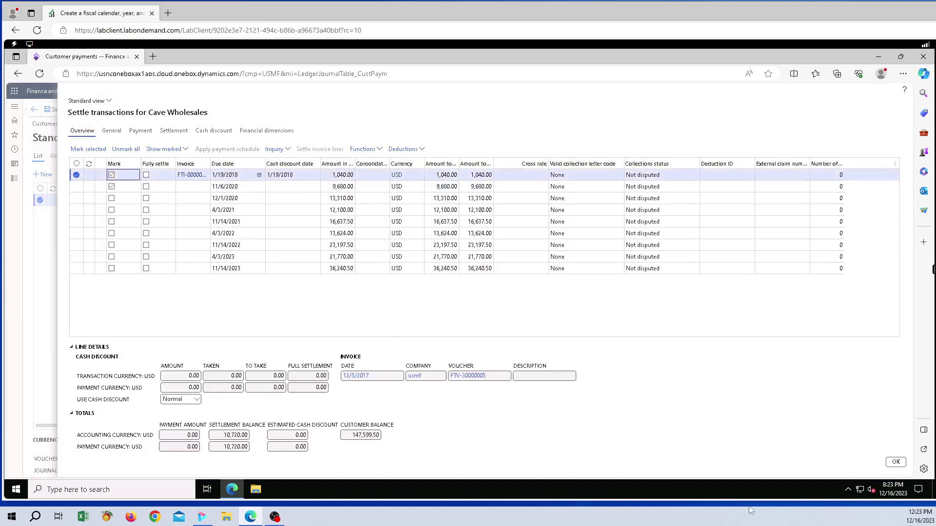
left_click(896, 462)
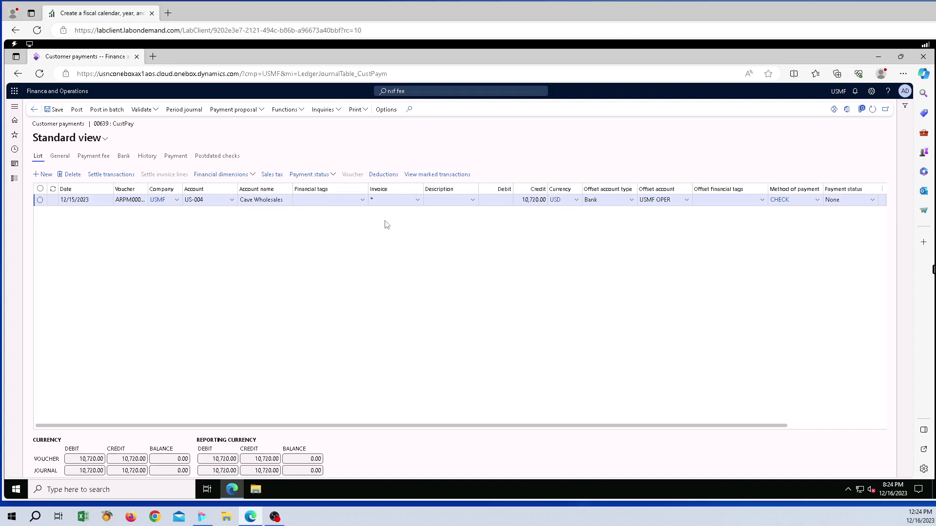
Step: Enter "Check Payment for Job 90" as the description of the payment line
left_click(472, 200)
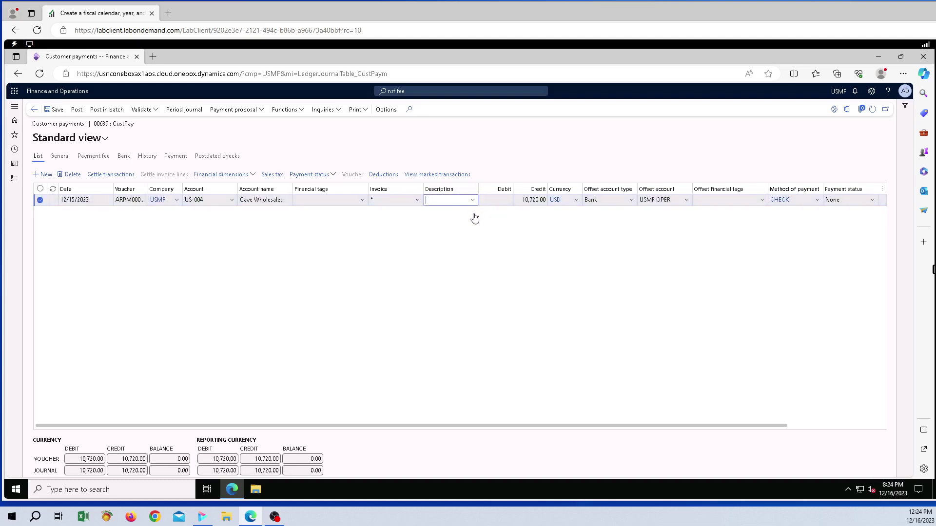
left_click(475, 256)
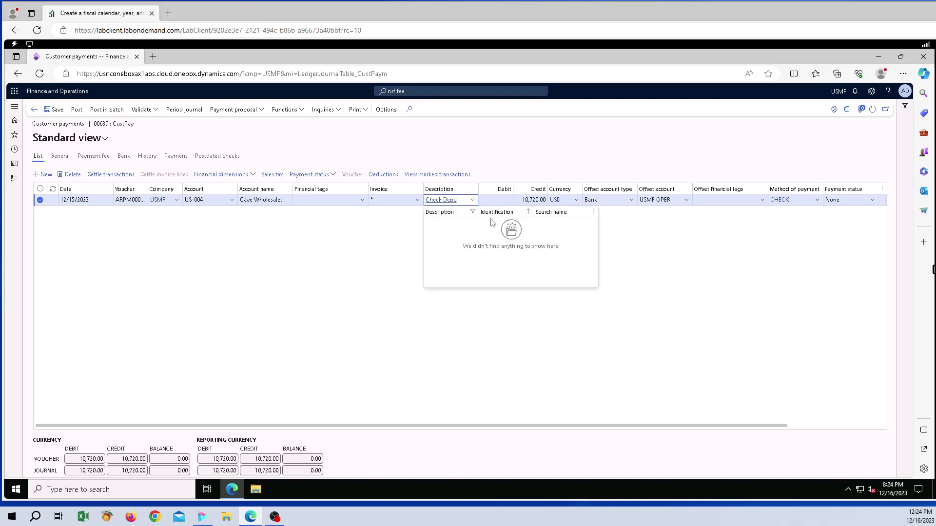
key("BackSpace")
key("BackSpace")
key("BackSpace")
type("Payment for Job 90")
left_click(665, 299)
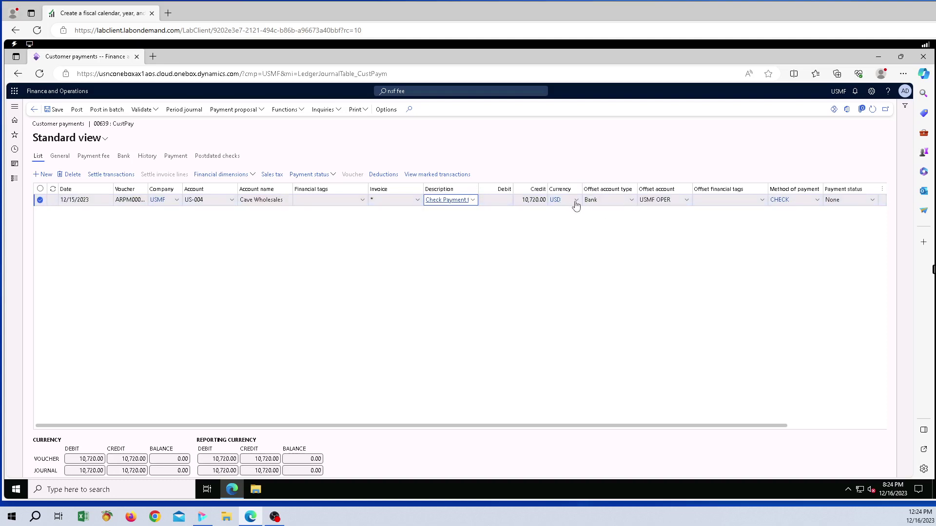
Step: Choose Bank as the offset account type and USMF OPER as the offset account
left_click(632, 201)
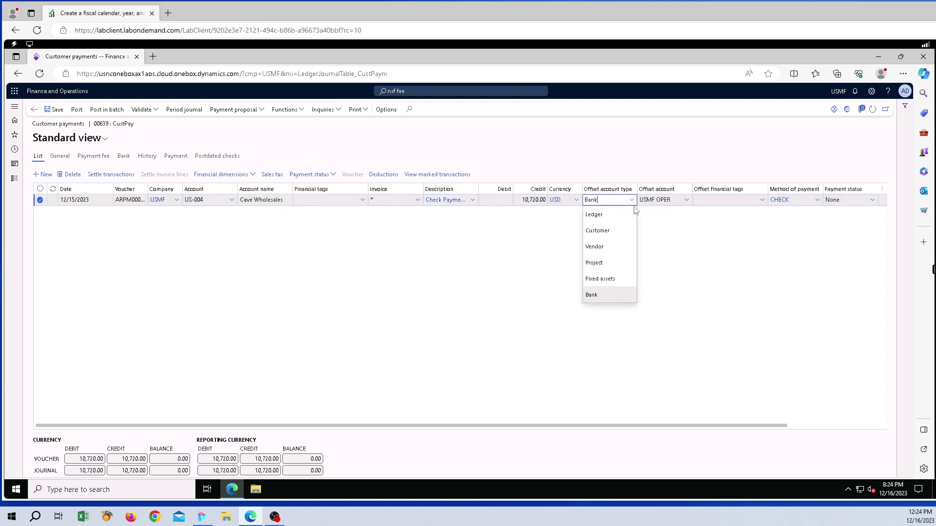
left_click(616, 295)
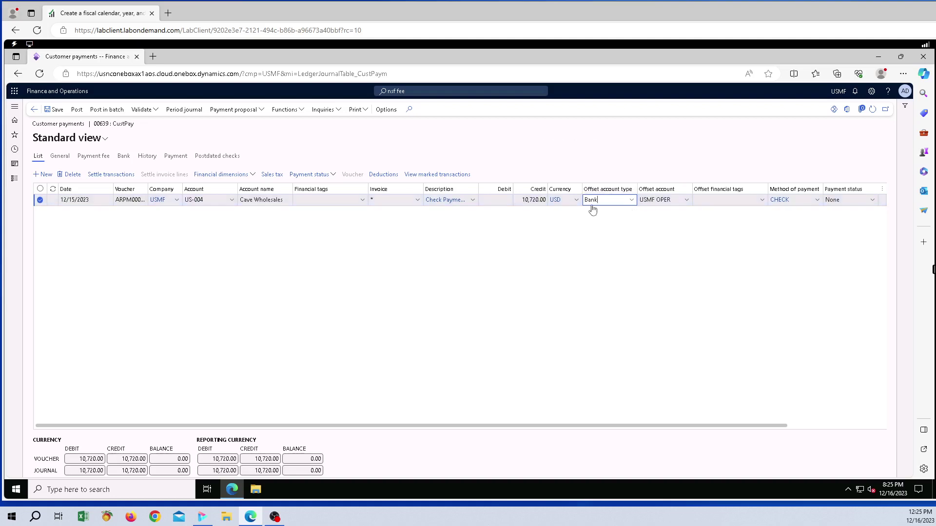
left_click(632, 200)
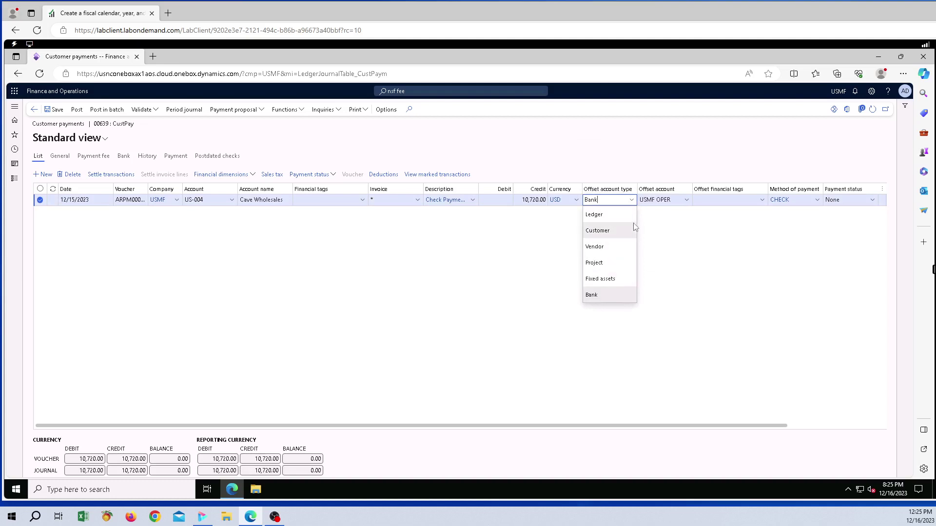
left_click(542, 243)
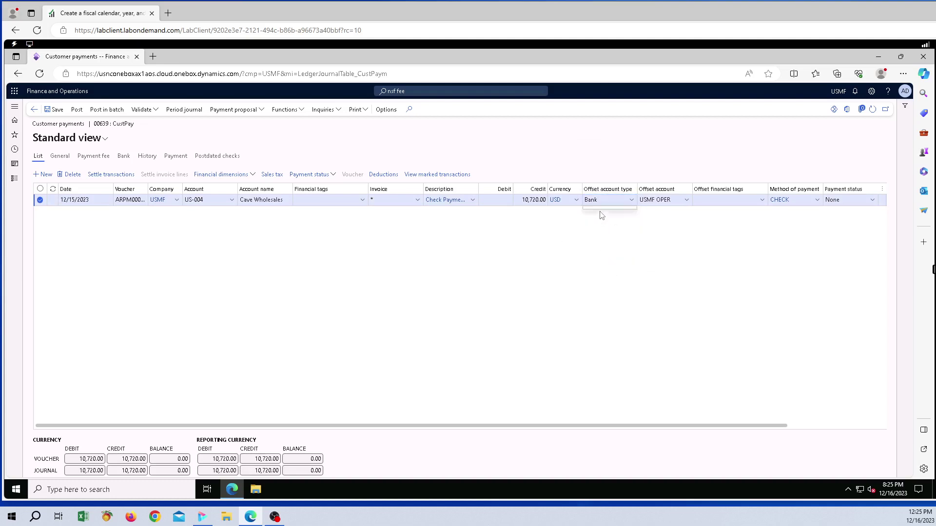
left_click(687, 201)
left_click(644, 202)
Step: Choose CHECK as the method of payment and set the payment status to Received
left_click_drag(779, 427, 895, 427)
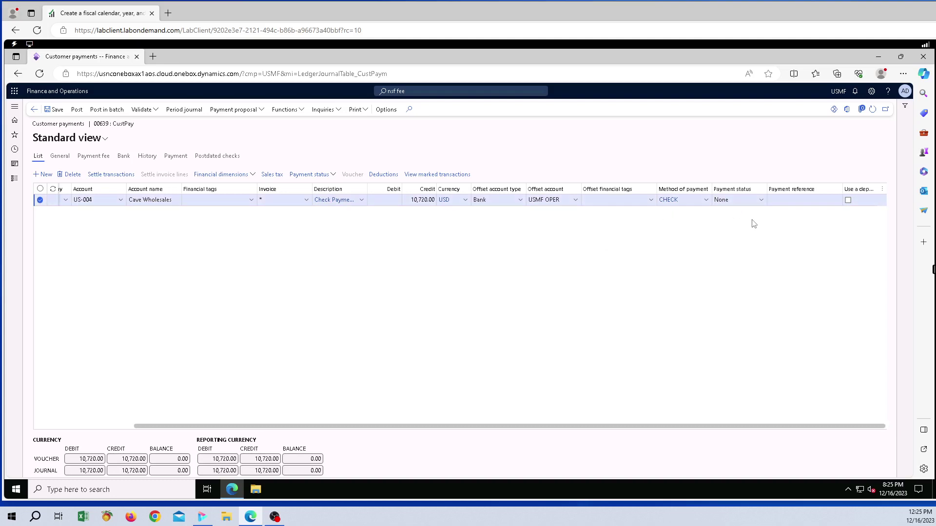
left_click(706, 200)
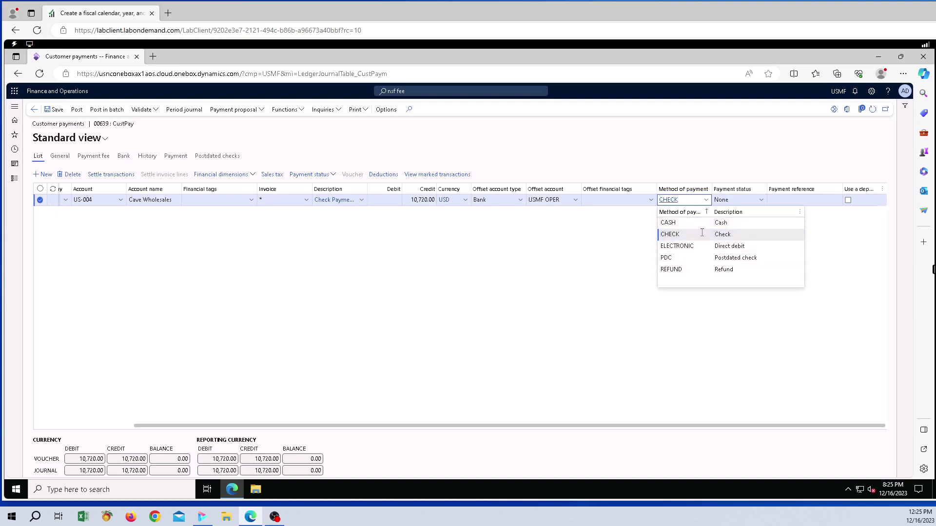
left_click(726, 233)
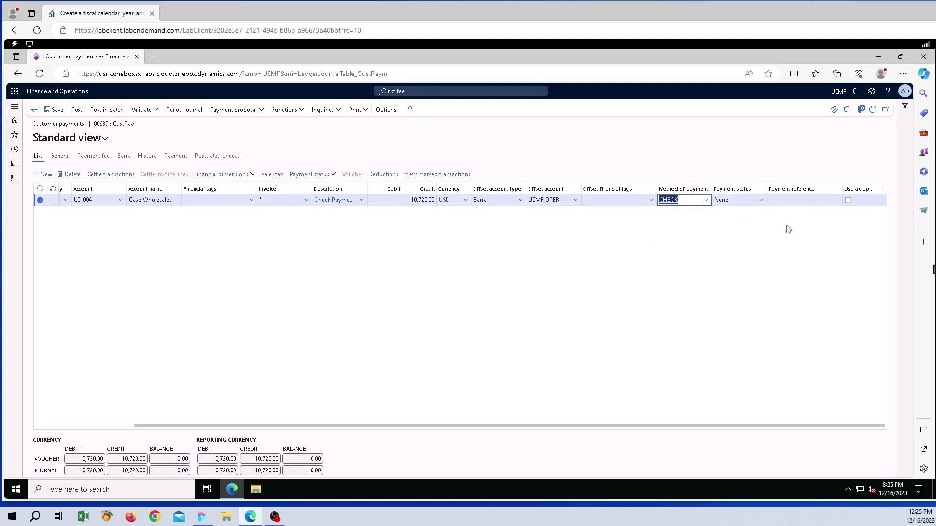
left_click(786, 225)
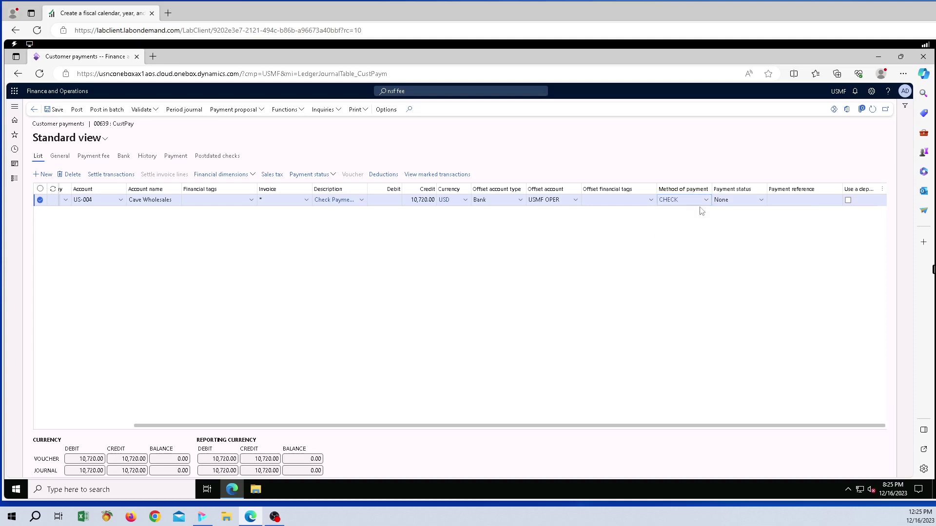
left_click(760, 203)
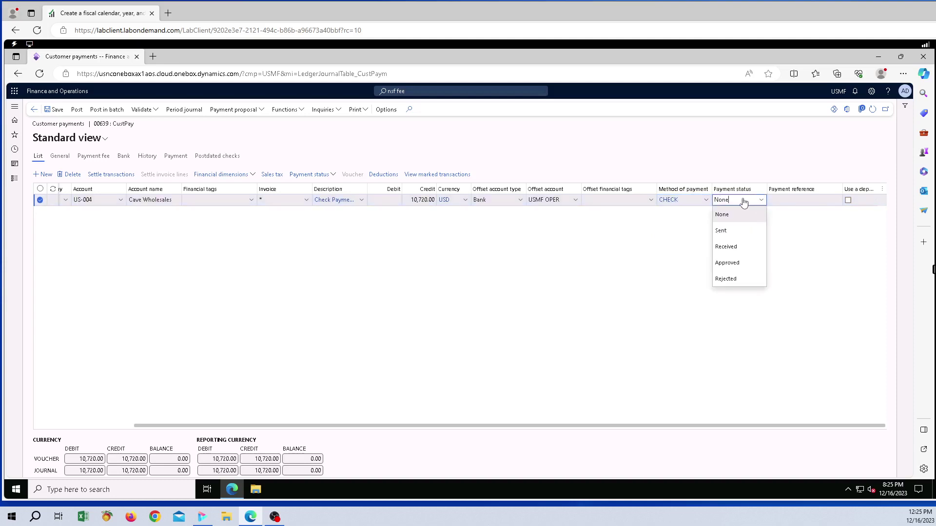
left_click(740, 247)
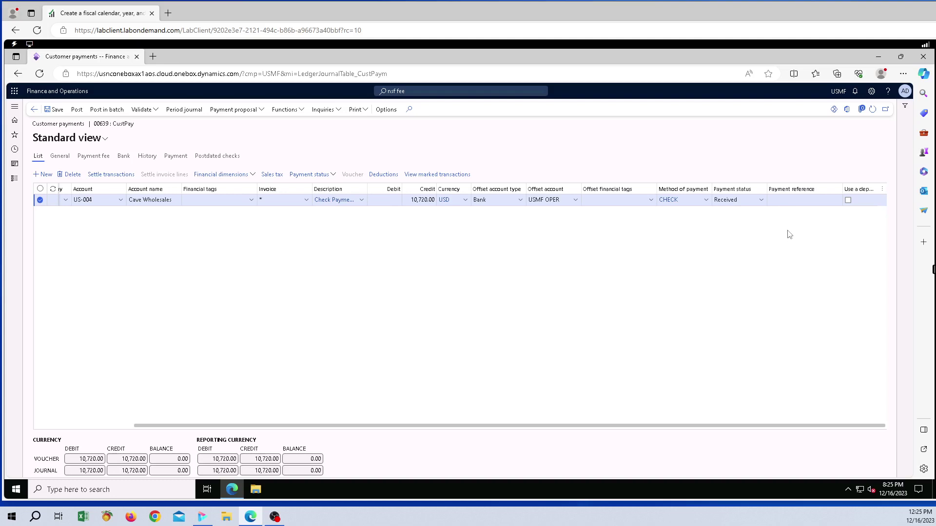
Step: Enter the payment reference "CHECK 235" and enable the use of a deposit slip for the payment line
left_click(792, 201)
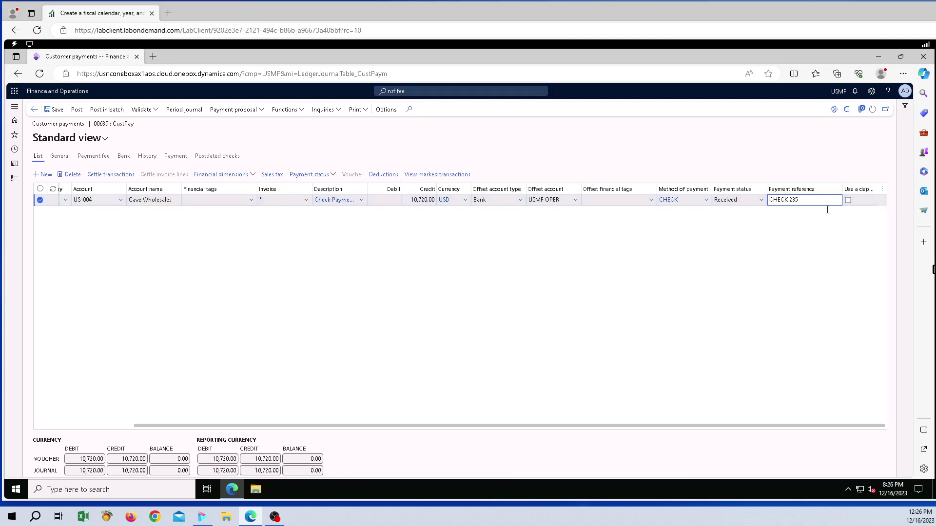
left_click_drag(876, 426, 904, 428)
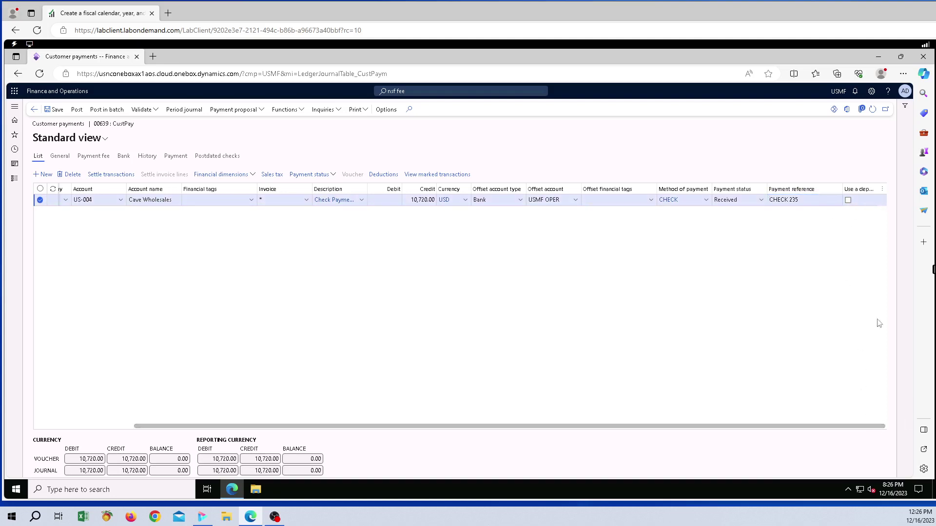
left_click_drag(877, 319, 873, 307)
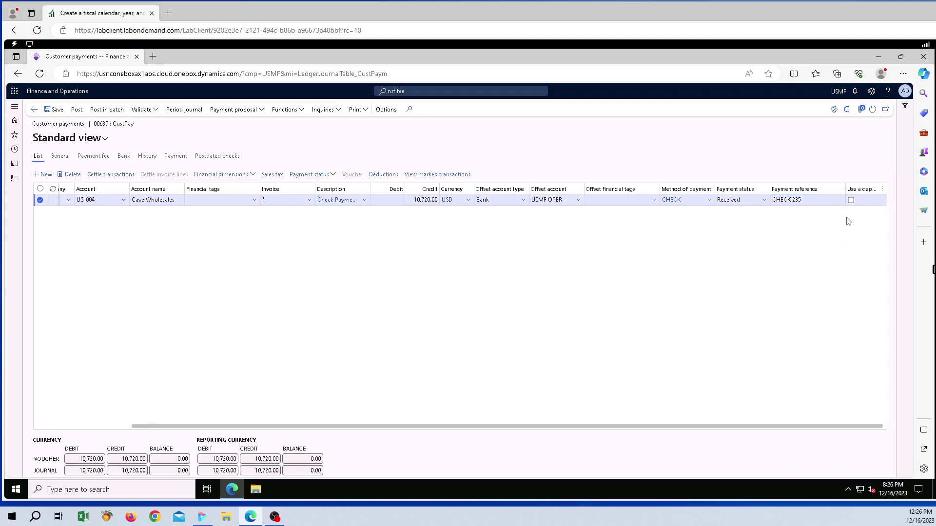
left_click(851, 201)
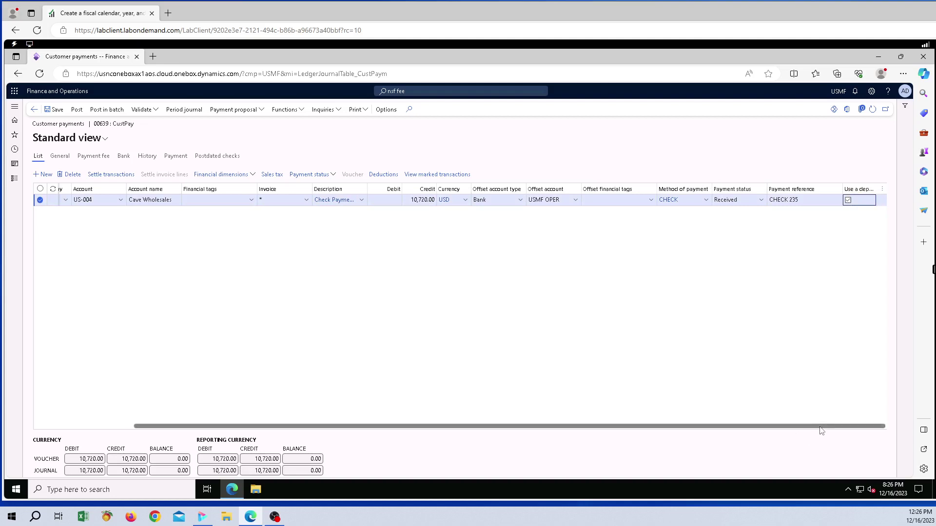
Step: Add a second payment line for the customer Contoso Retail Los Angeles and widen the Voucher column
left_click_drag(853, 427, 621, 414)
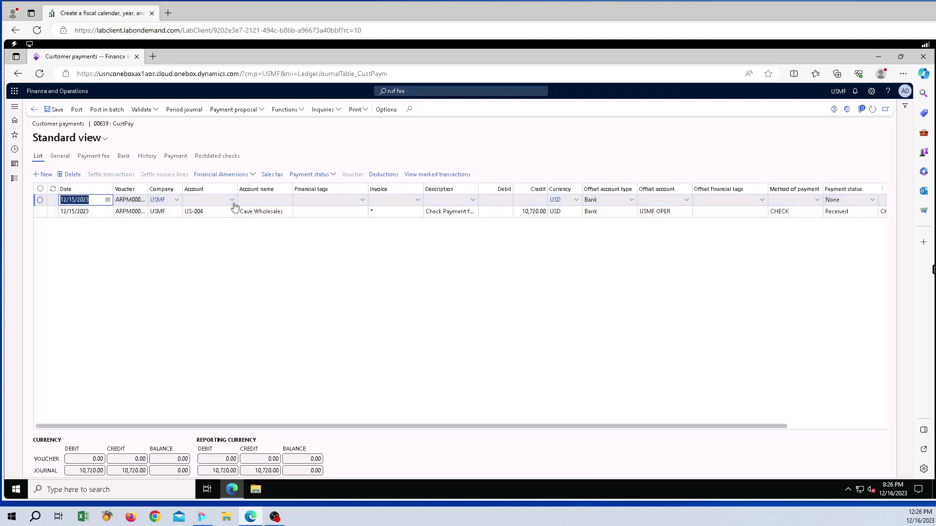
left_click(232, 202)
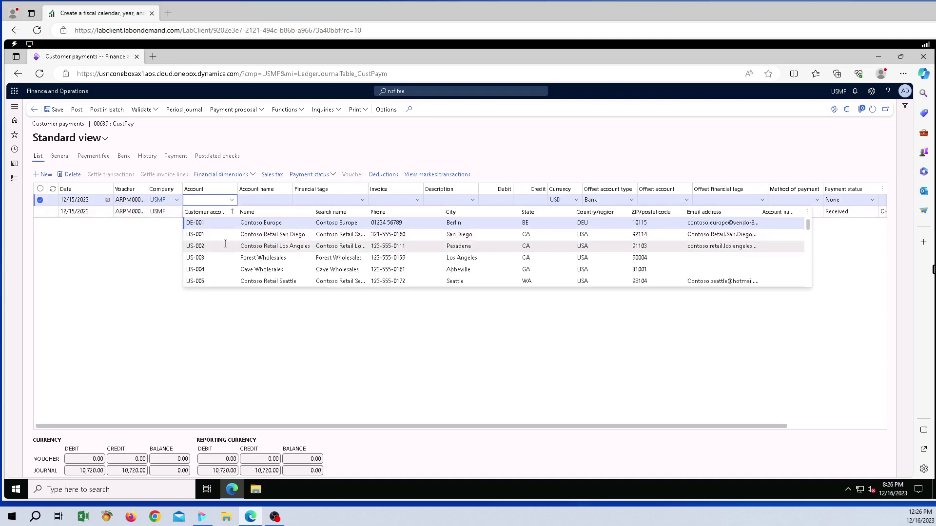
left_click(227, 245)
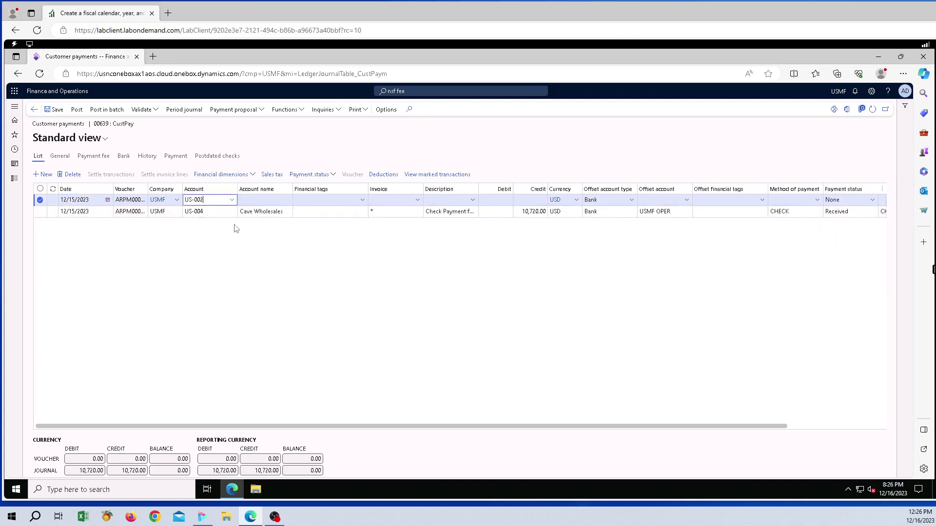
left_click(256, 201)
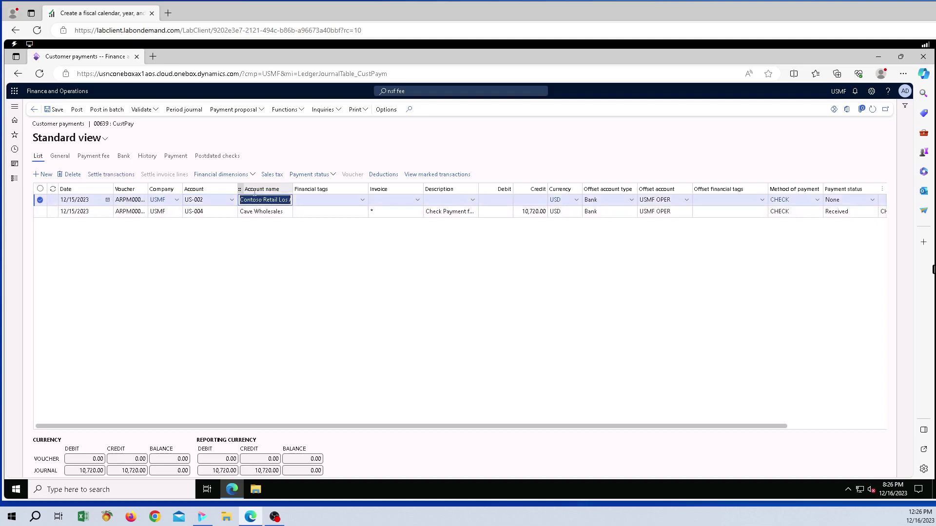
left_click(258, 234)
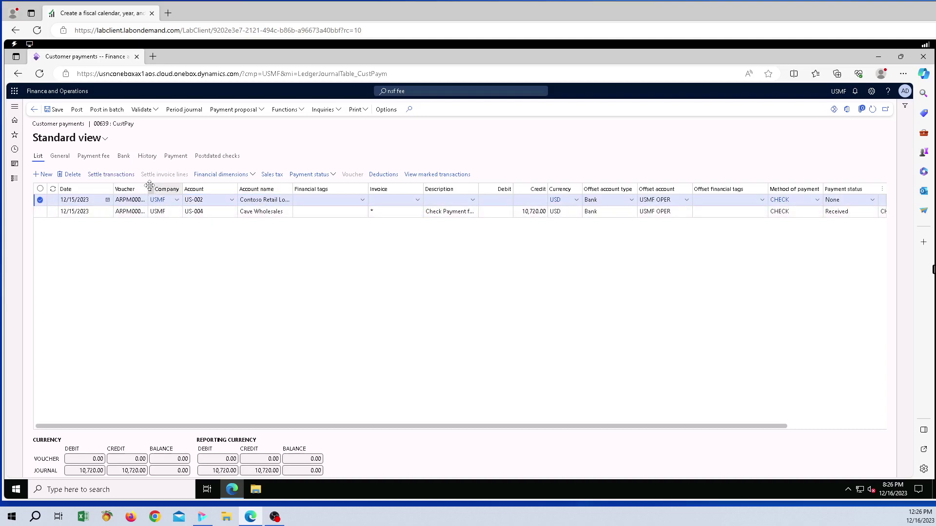
left_click_drag(147, 190, 200, 189)
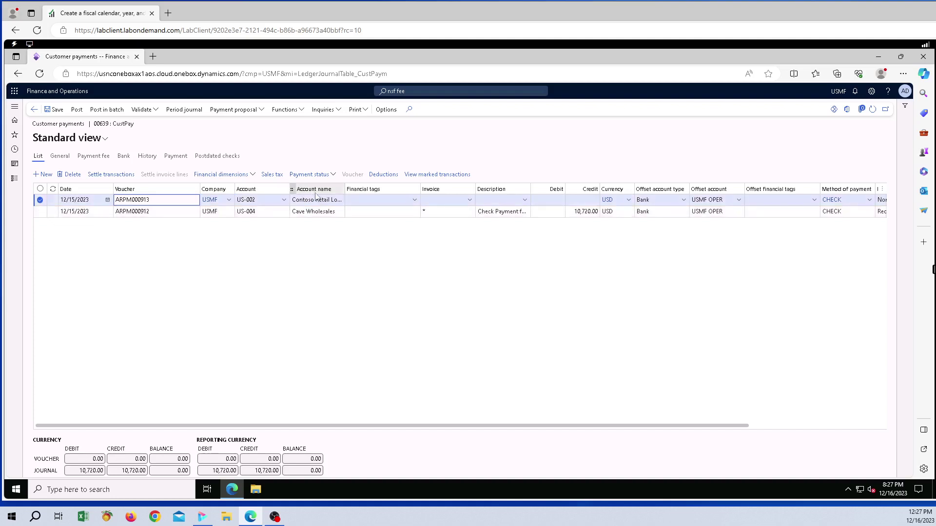
Step: Settle the open transaction due 11/4/2020 with the new payment line and enter "Check" as its description
left_click(107, 176)
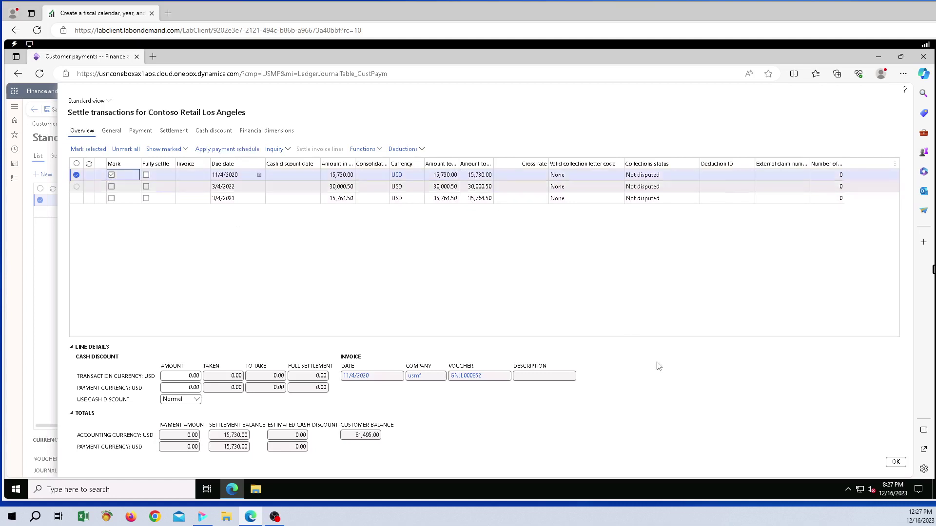
left_click(895, 463)
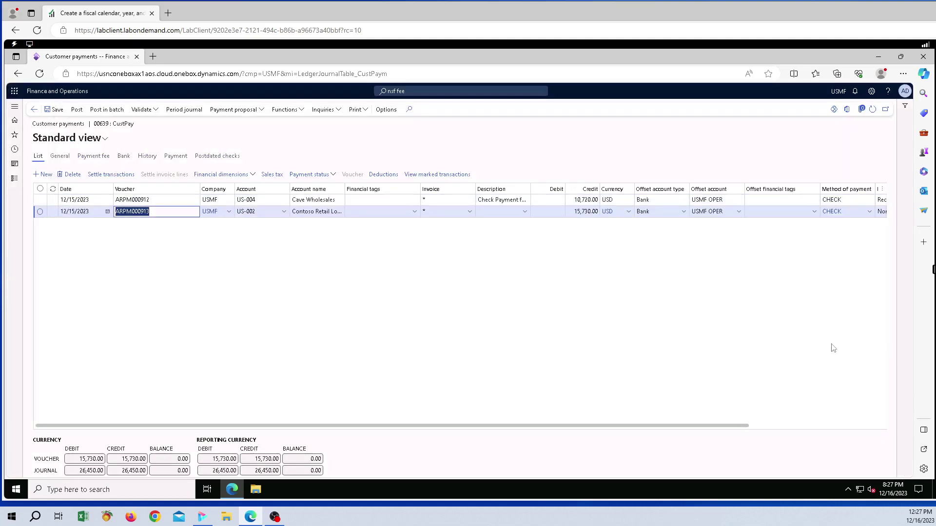
left_click(526, 215)
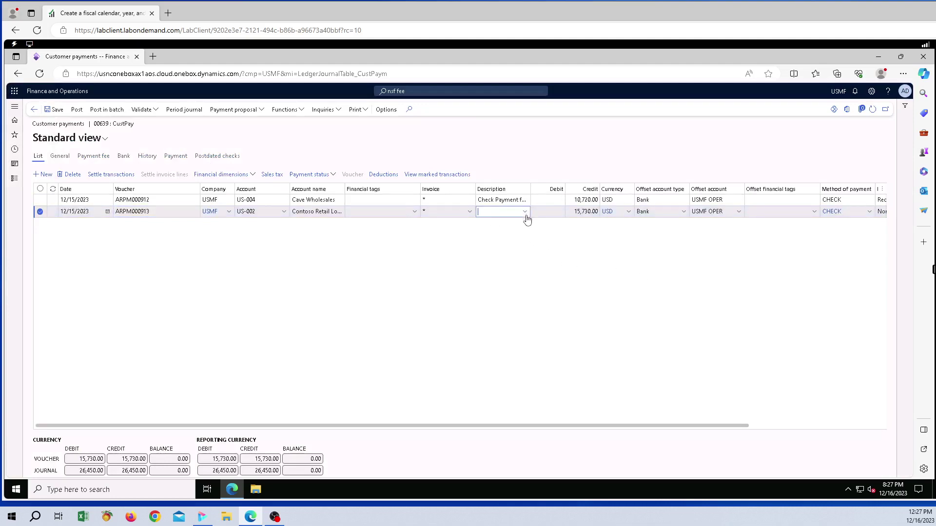
left_click(527, 270)
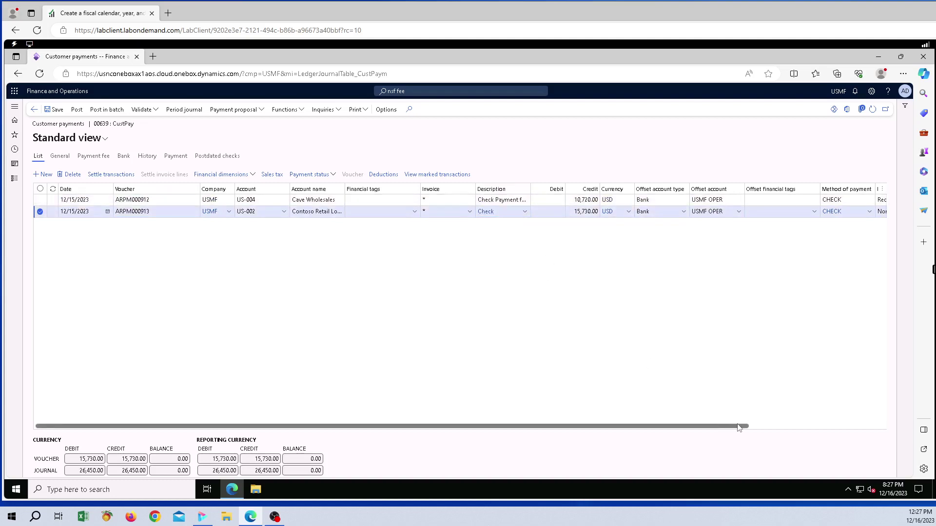
Step: Set the payment status of the Contoso Retail Los Angeles line to Received
left_click_drag(732, 430, 840, 430)
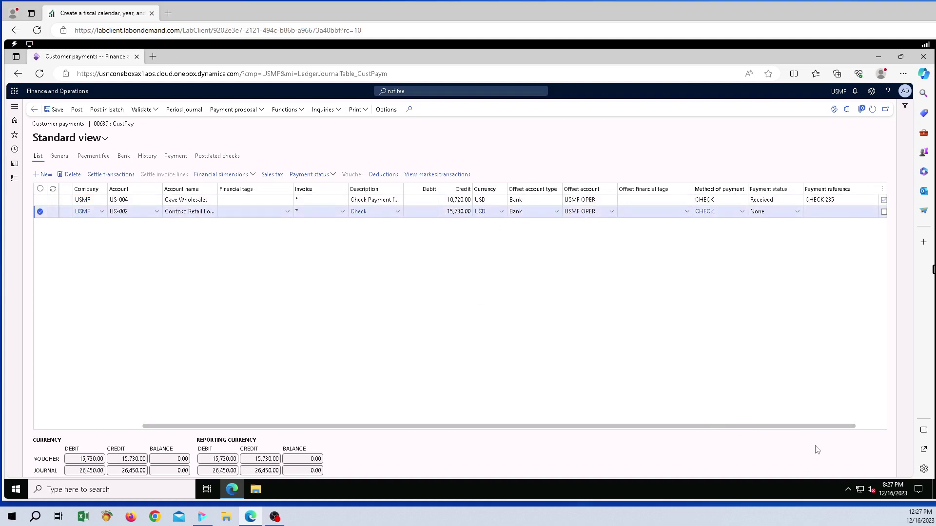
left_click_drag(832, 430, 867, 429)
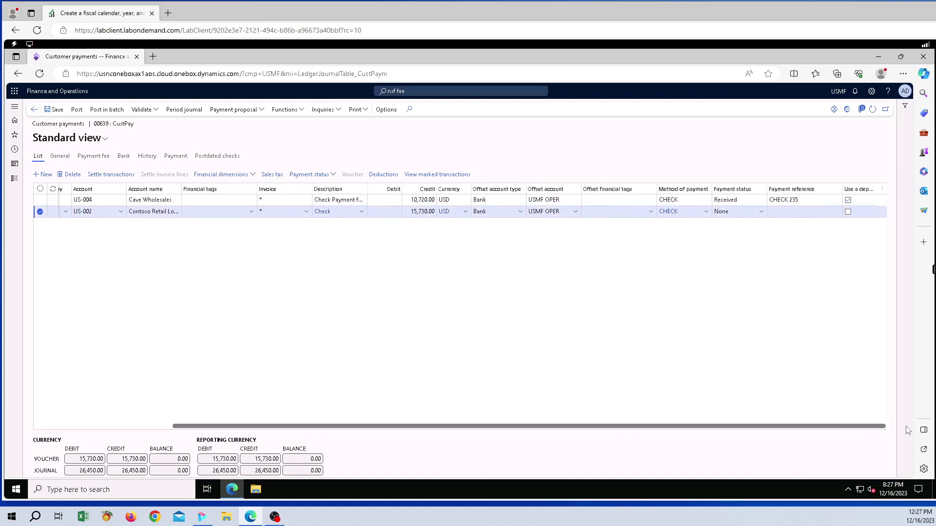
left_click(762, 213)
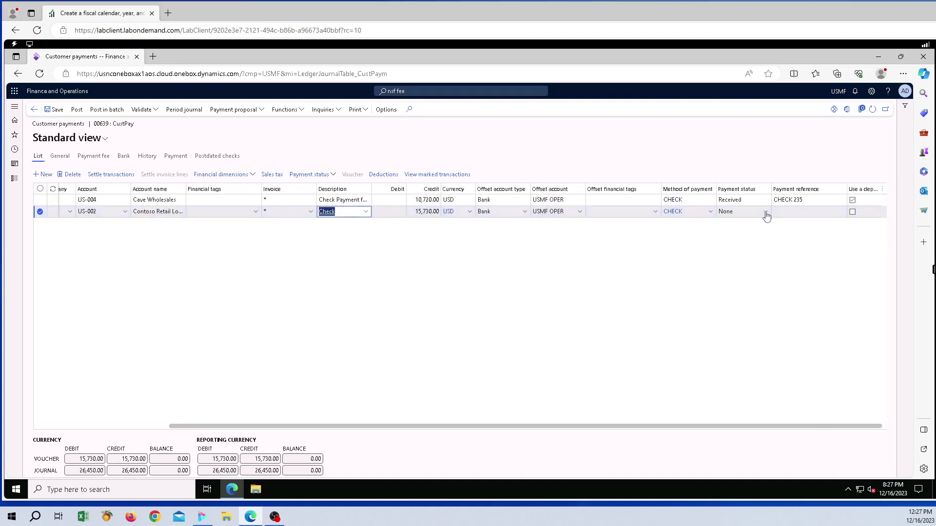
left_click(765, 212)
left_click(748, 259)
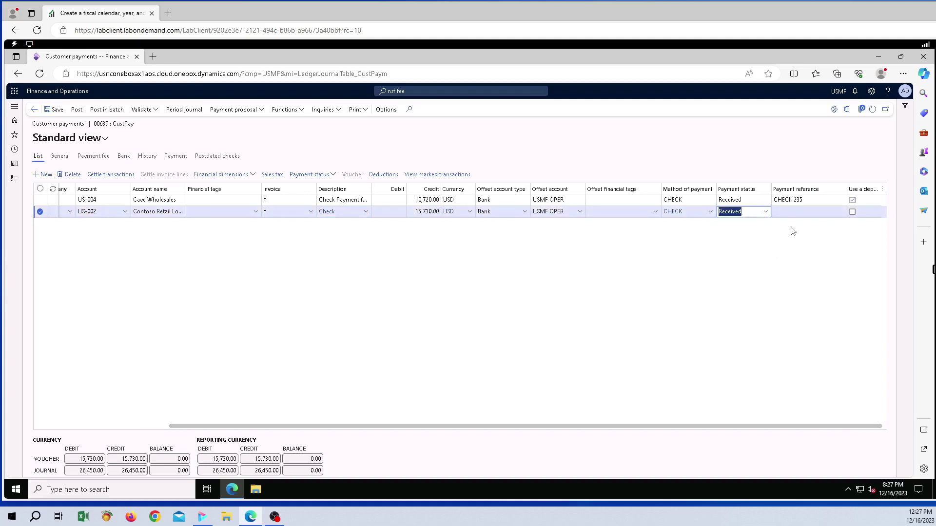
Step: Enter the payment reference "CHECK 36021" and enable the use of a deposit slip for the Contoso Retail Los Angeles line
left_click(800, 214)
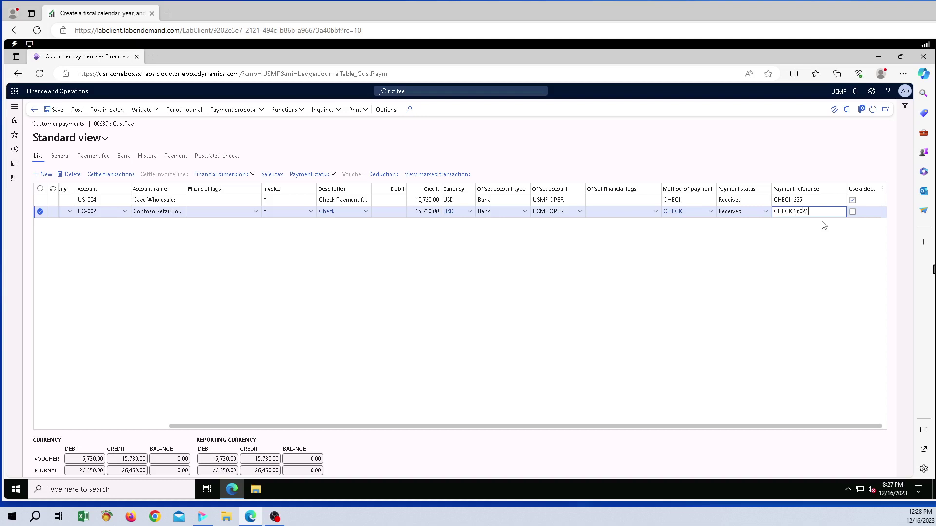
left_click(853, 213)
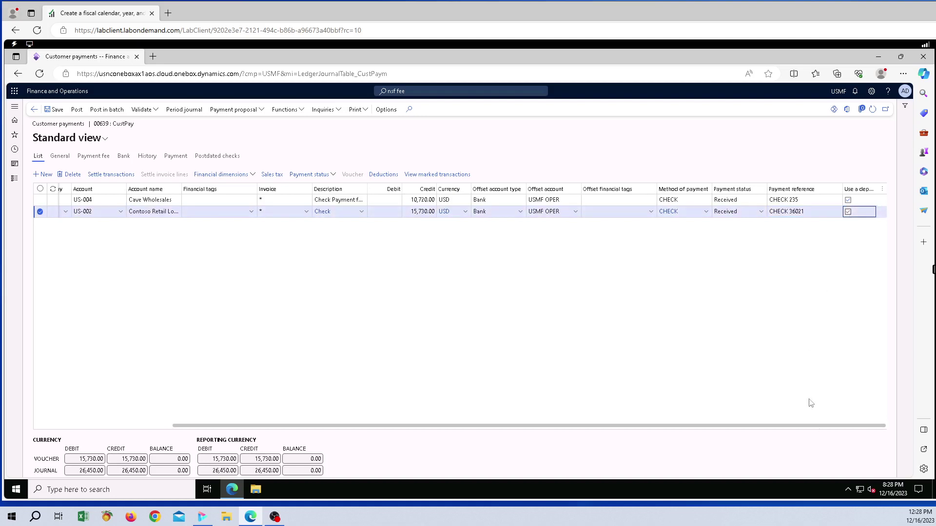
Step: Post the customer payment journal with both check payment lines
left_click_drag(829, 426, 516, 414)
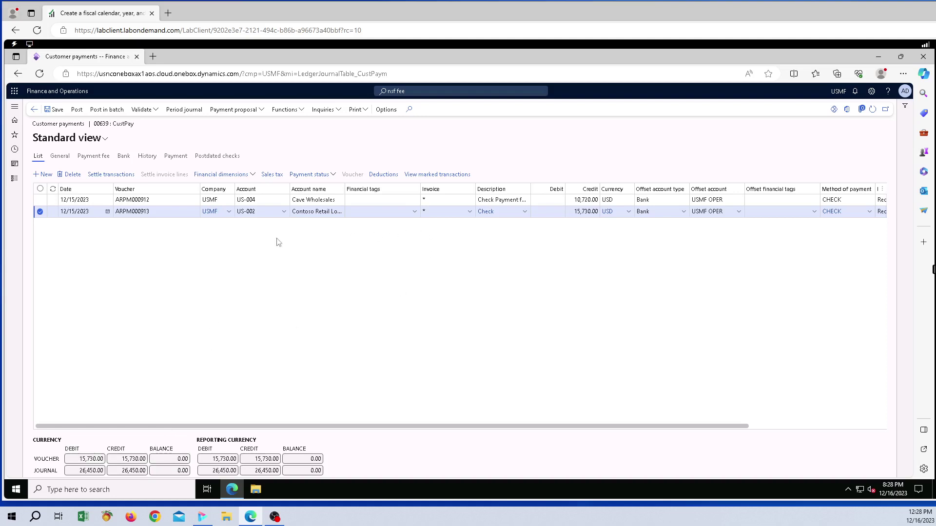
left_click(77, 110)
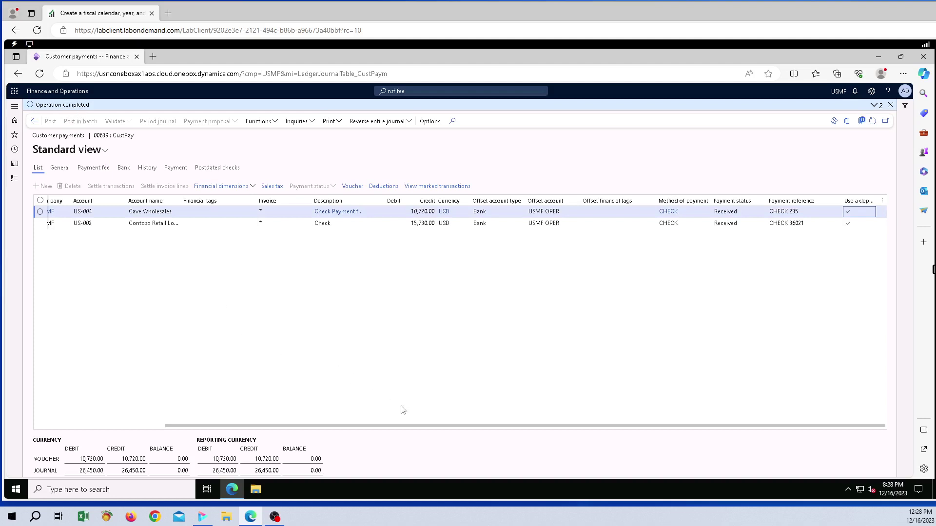
left_click_drag(458, 428, 349, 353)
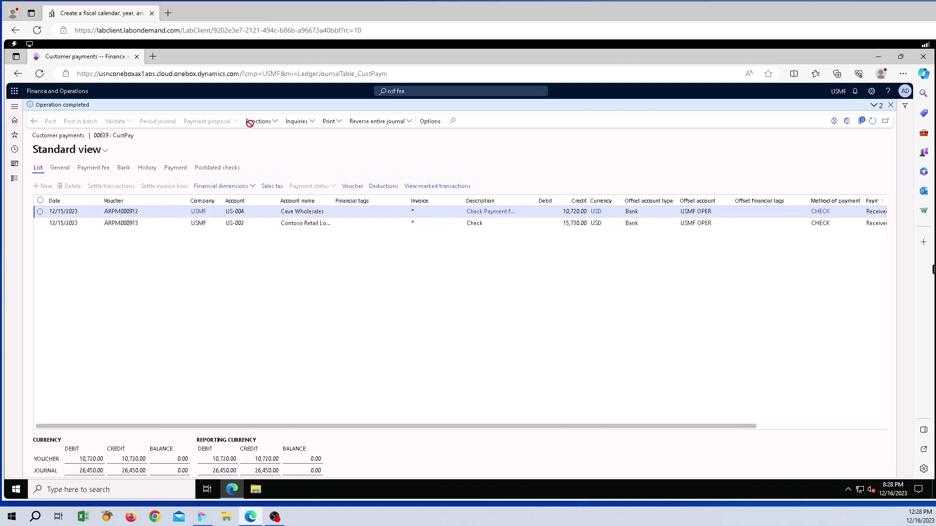
Step: Generate the deposit slip for the posted journal with the date 12/15/2023 and output its report to the screen
left_click(275, 123)
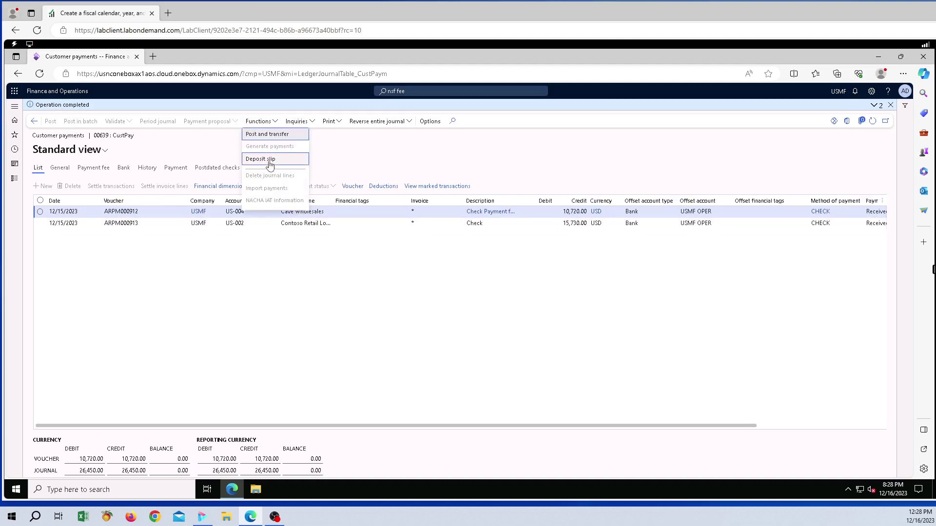
left_click(271, 161)
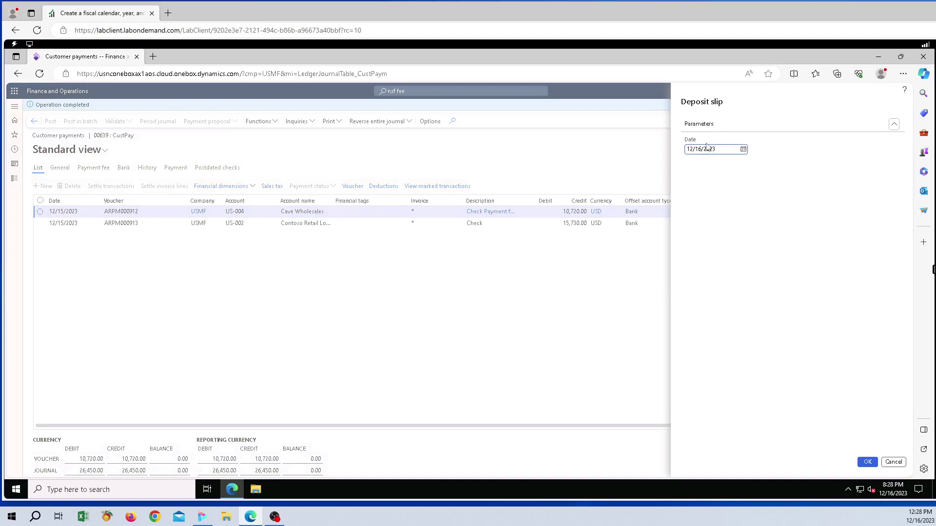
left_click(743, 149)
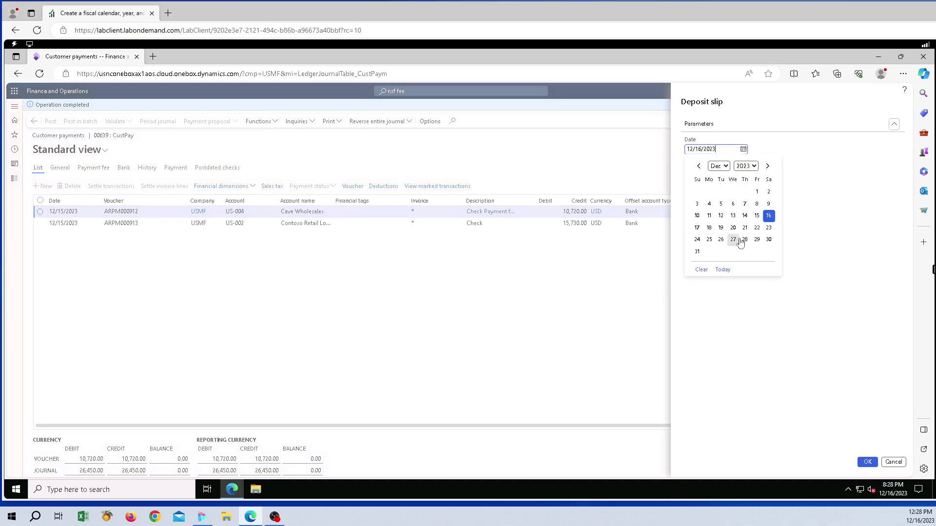
left_click(755, 218)
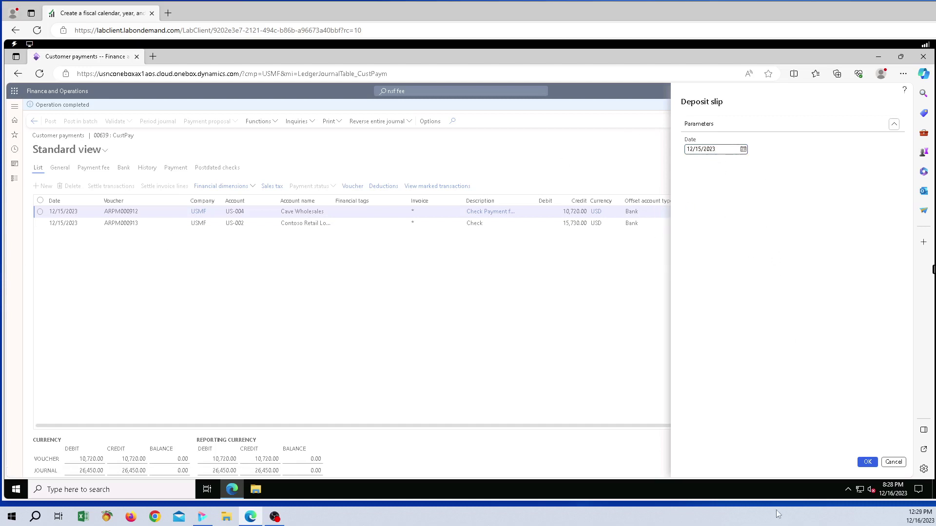
left_click(867, 462)
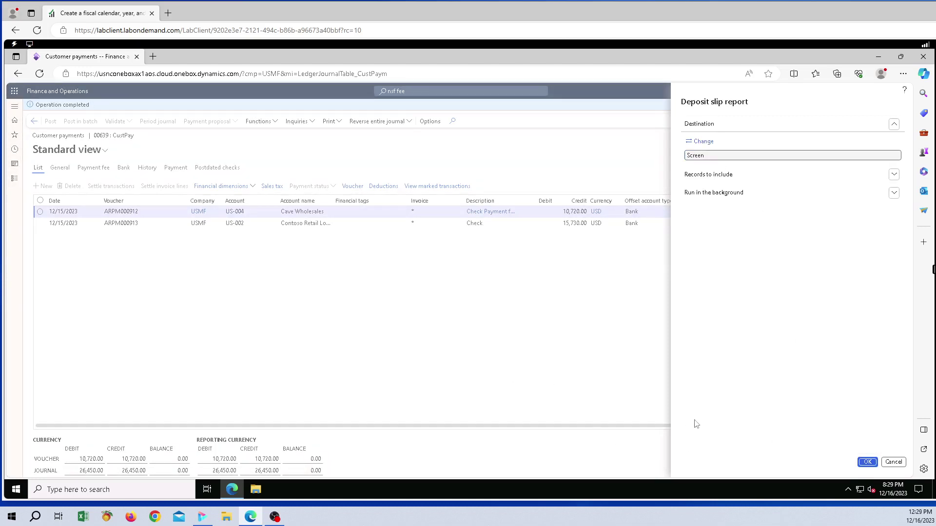
left_click(868, 463)
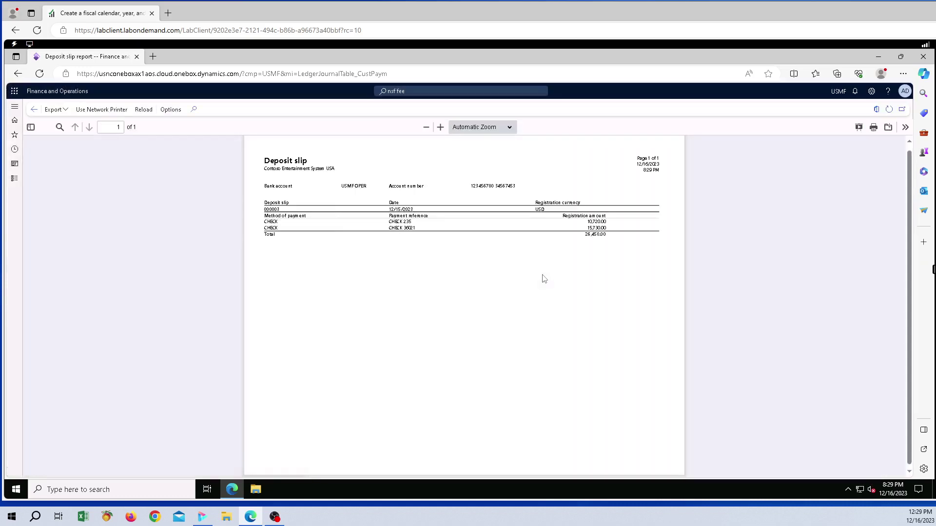
Step: Examine the check references and amounts on the deposit slip report, and return to the journal lines
left_click(440, 127)
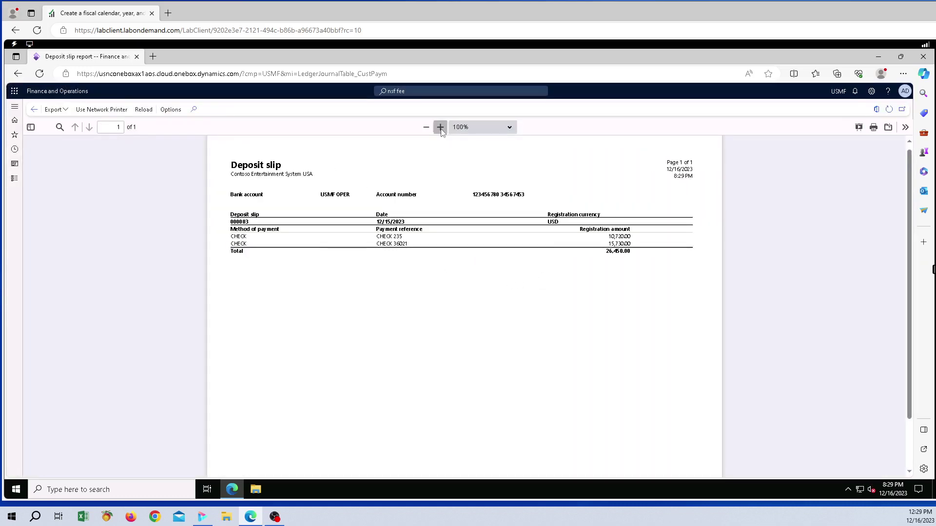
left_click(440, 128)
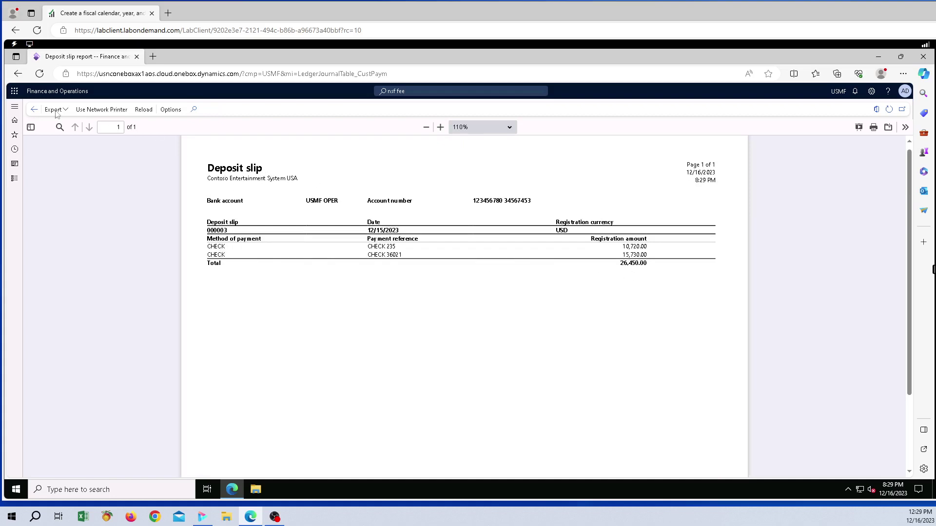
left_click(34, 111)
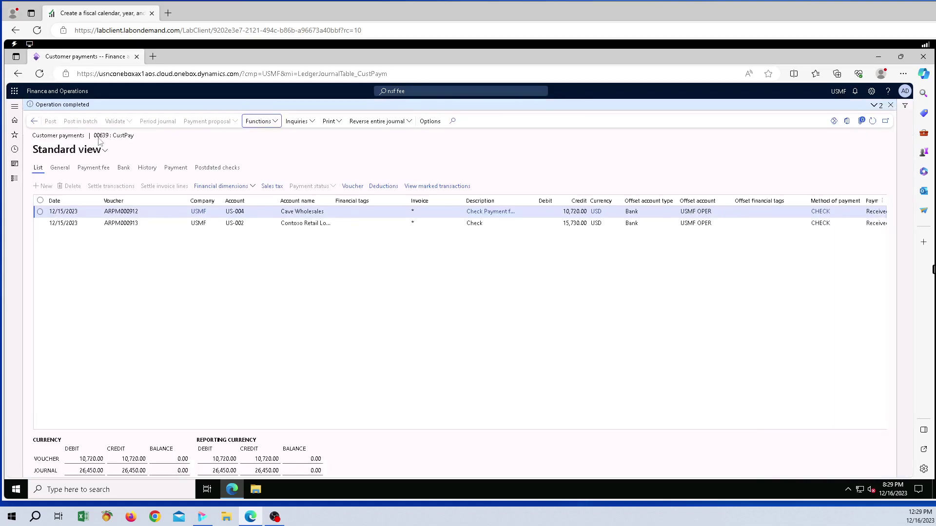
left_click(275, 124)
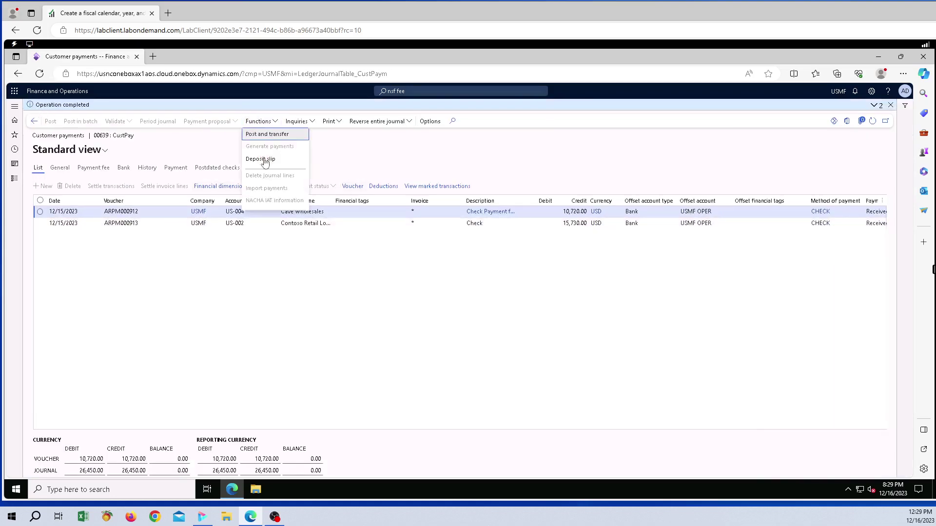
left_click(322, 284)
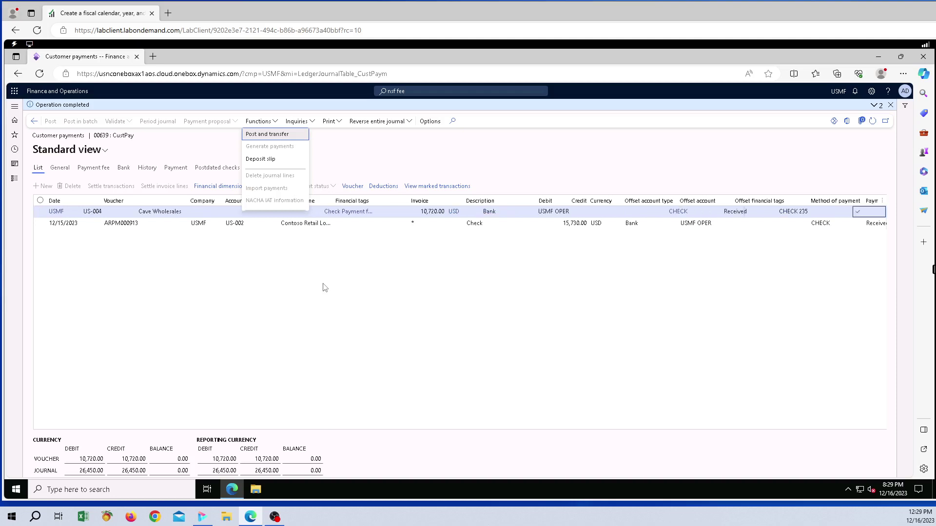
Step: Print the Customer payment journal report to the screen and review the settled invoices of each payment
left_click(341, 124)
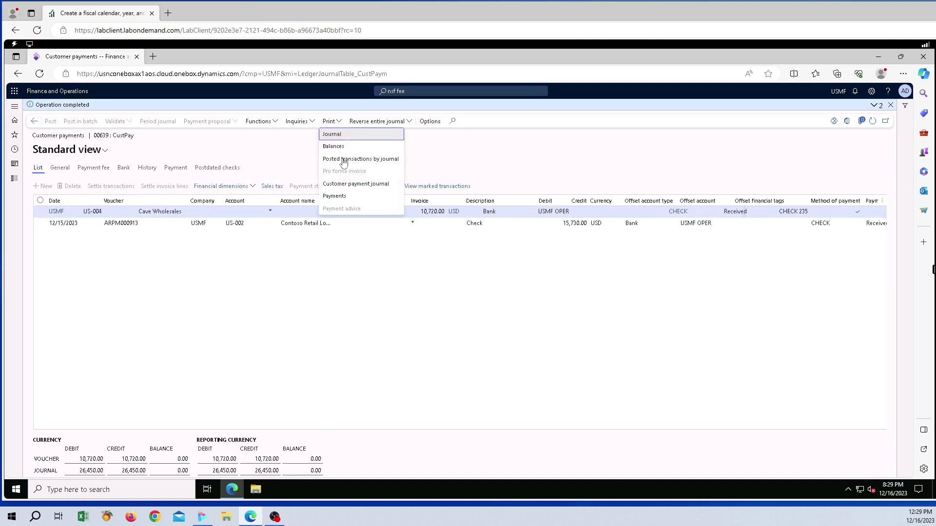
left_click(366, 190)
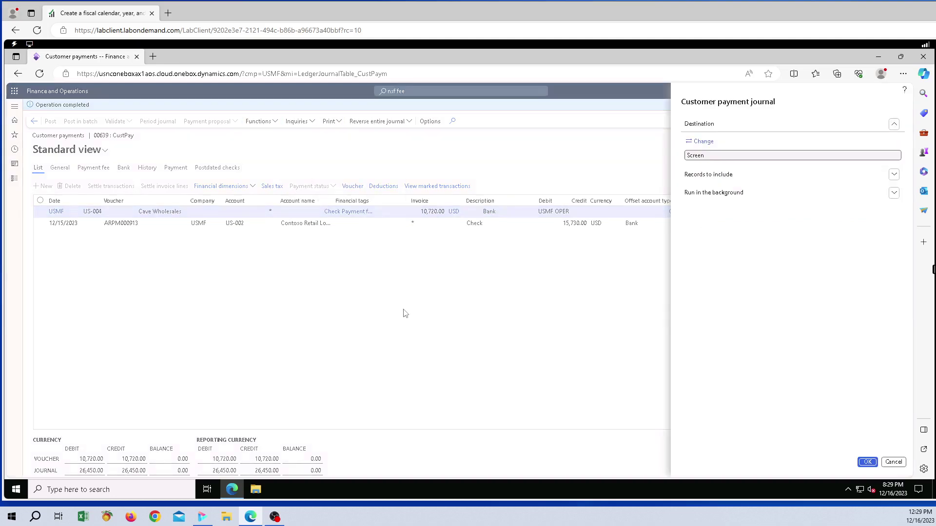
left_click(867, 462)
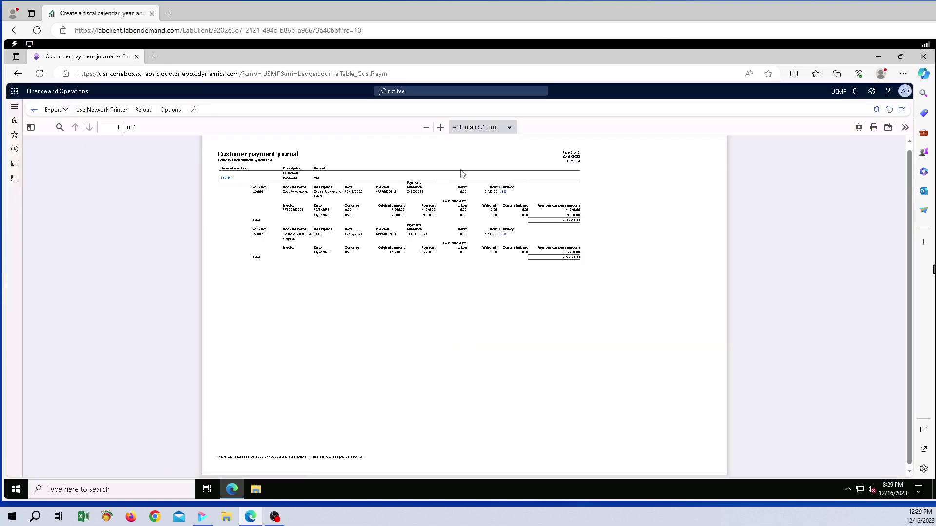
left_click(440, 127)
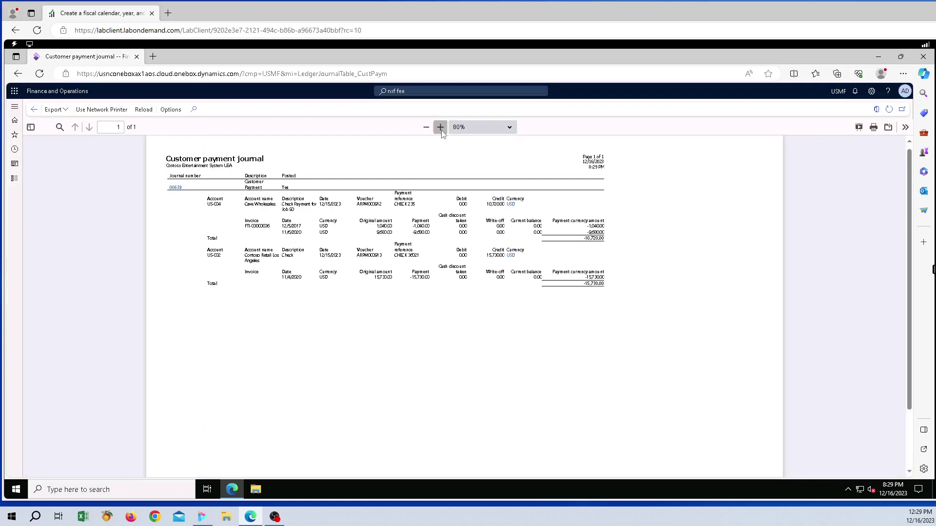
left_click(440, 127)
left_click(440, 128)
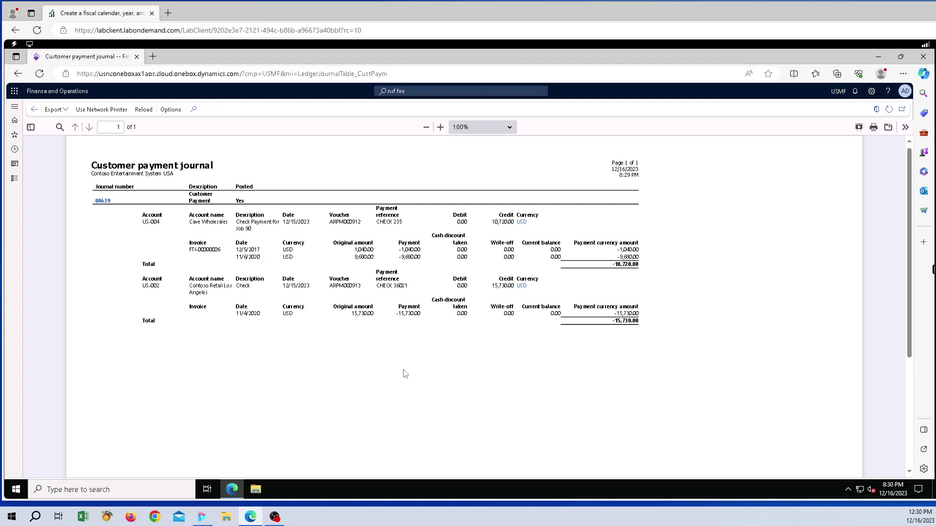
Step: Close the report and the journal lines, and refresh the customer payment journal list
left_click(35, 109)
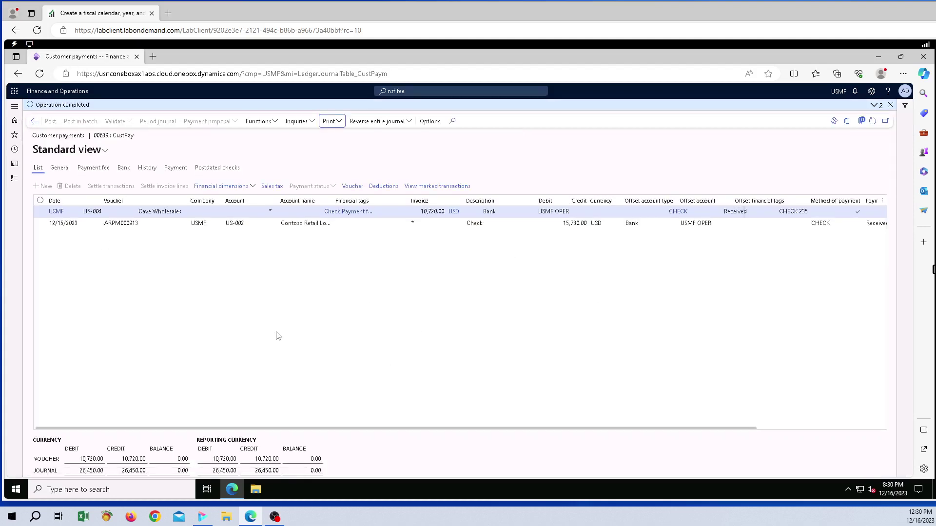
left_click(34, 123)
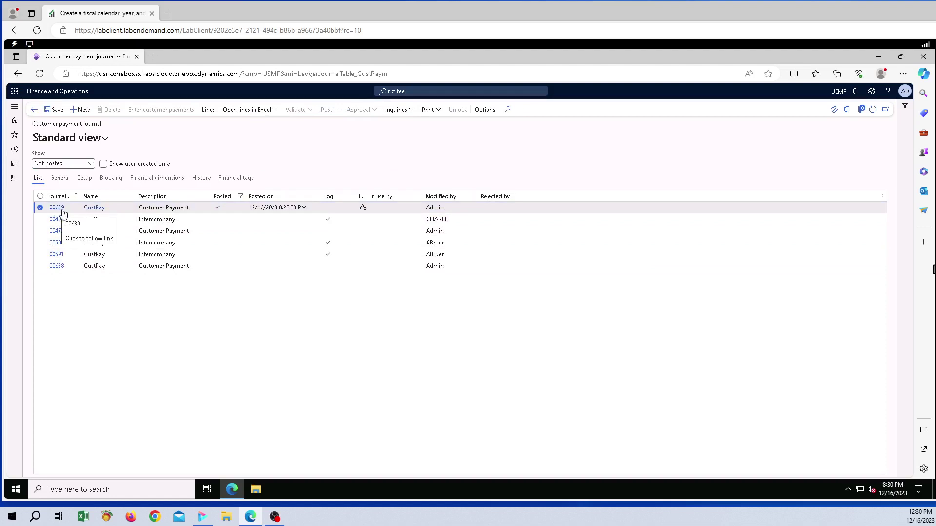
left_click(873, 109)
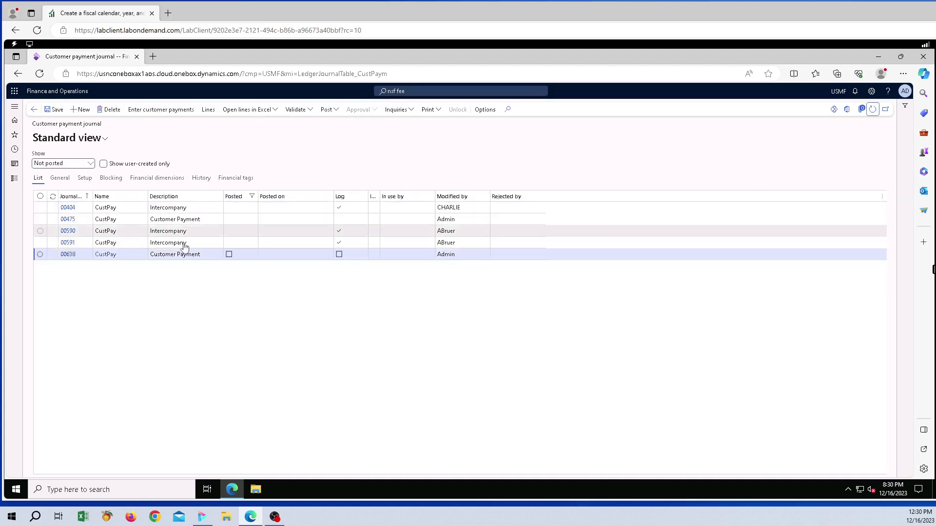
Step: Show only the posted journals in the customer payment journal list
left_click(90, 163)
left_click(65, 196)
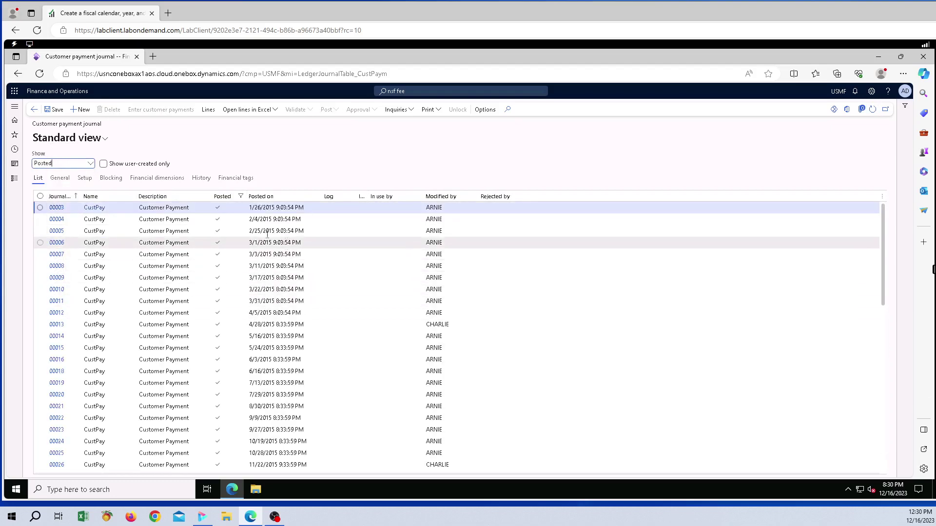
double_click(319, 198)
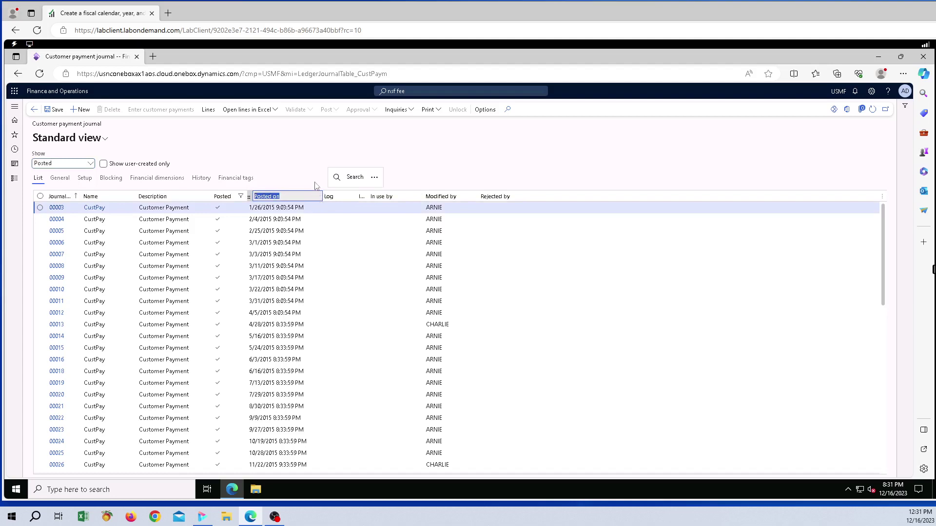
left_click(321, 147)
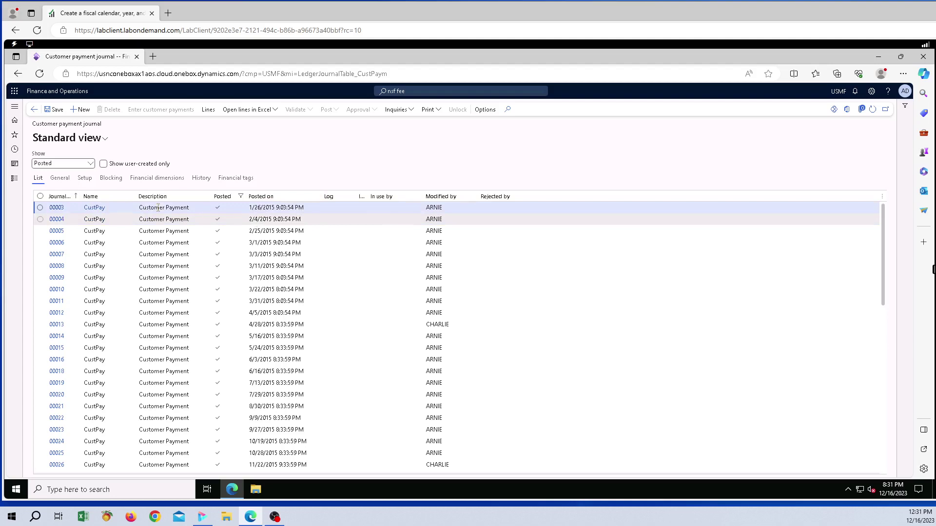
Step: Filter the posted journals to those with a Posted on date between 12/15/2023 and 12/15/2023
left_click(318, 197)
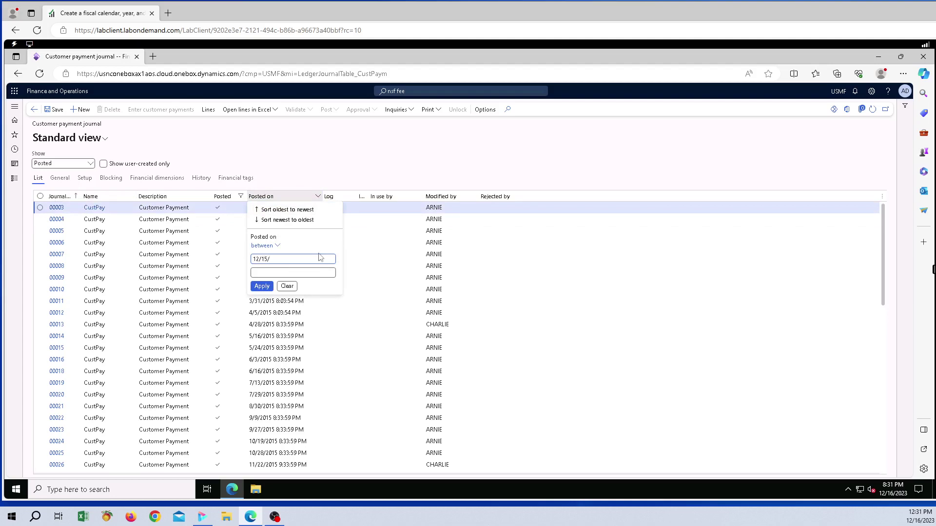
type("12/15/23")
left_click(291, 273)
type("12/1523")
left_click_drag(263, 273, 267, 273)
type("5/")
left_click(262, 287)
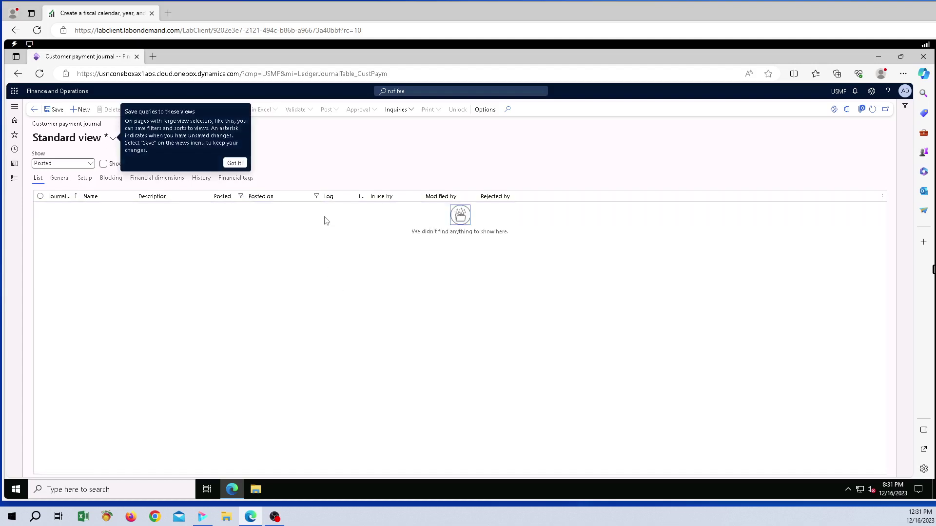
Step: Extend the Posted on filter's end date to 12/16/2023 and open the lines of posted journal 00639
left_click(317, 197)
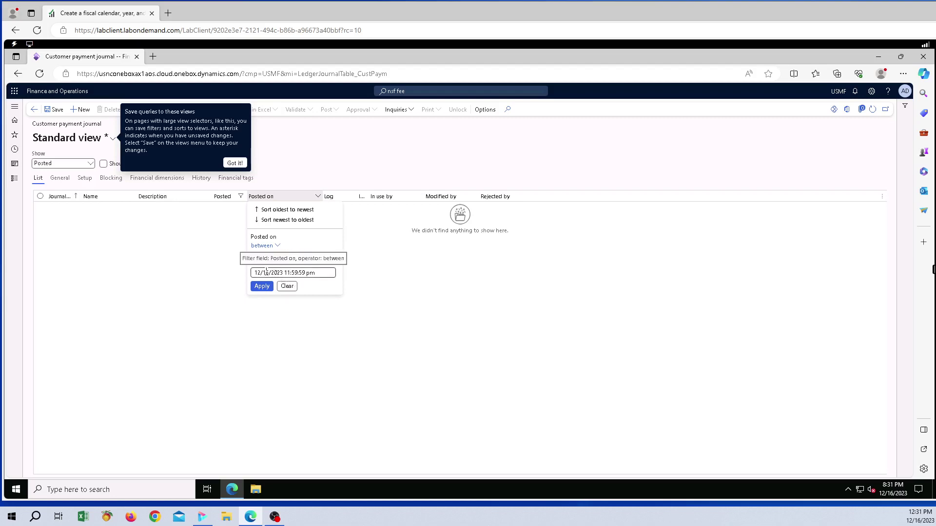
left_click(267, 274)
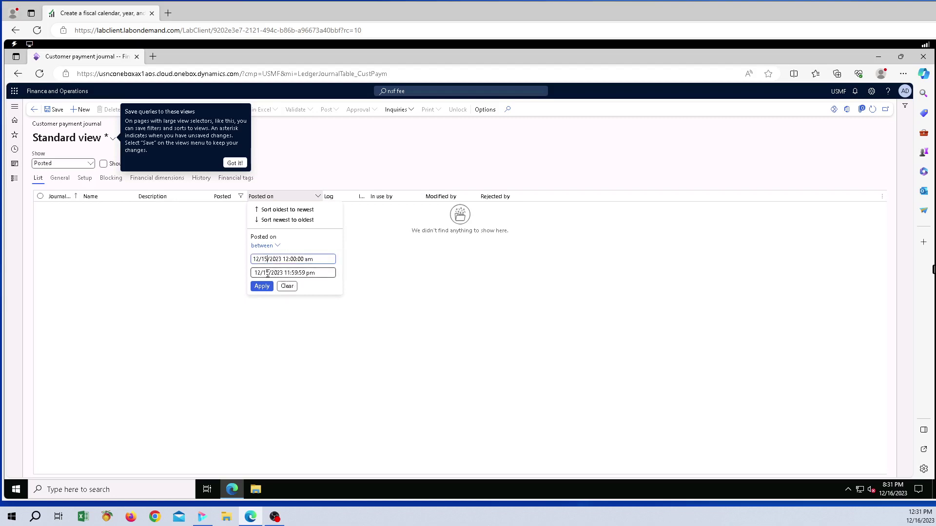
key("Delete")
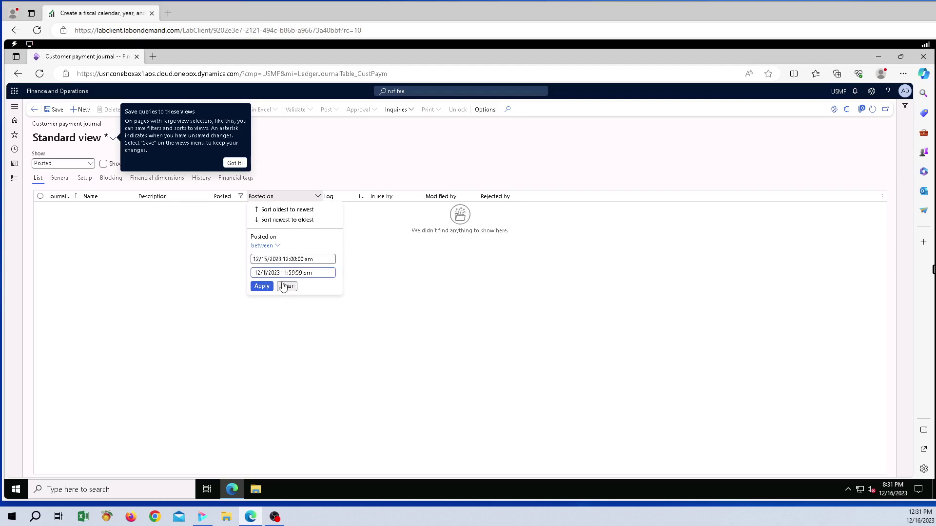
type("6")
left_click(267, 287)
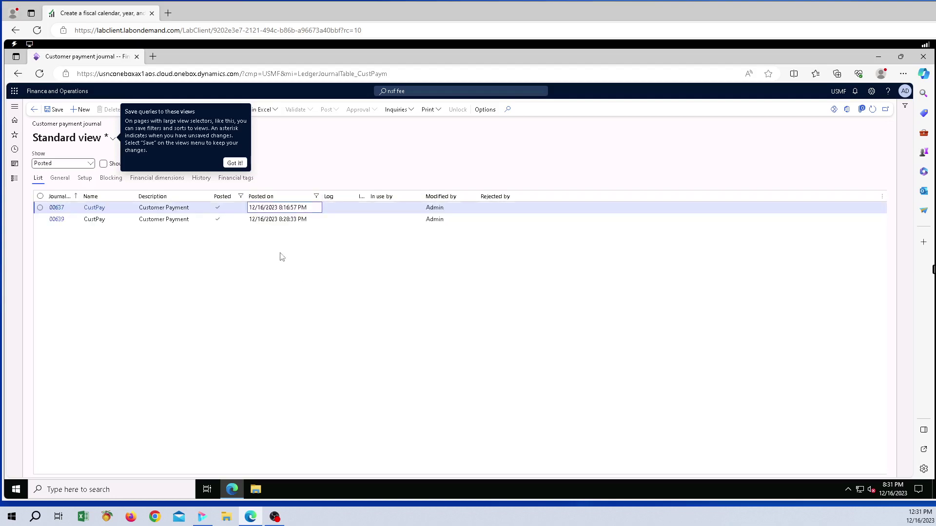
left_click(237, 165)
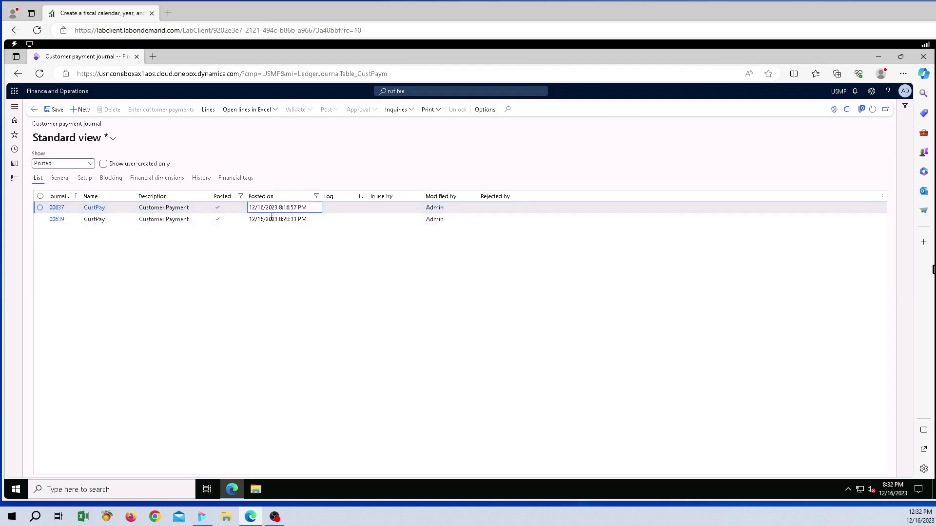
left_click(70, 220)
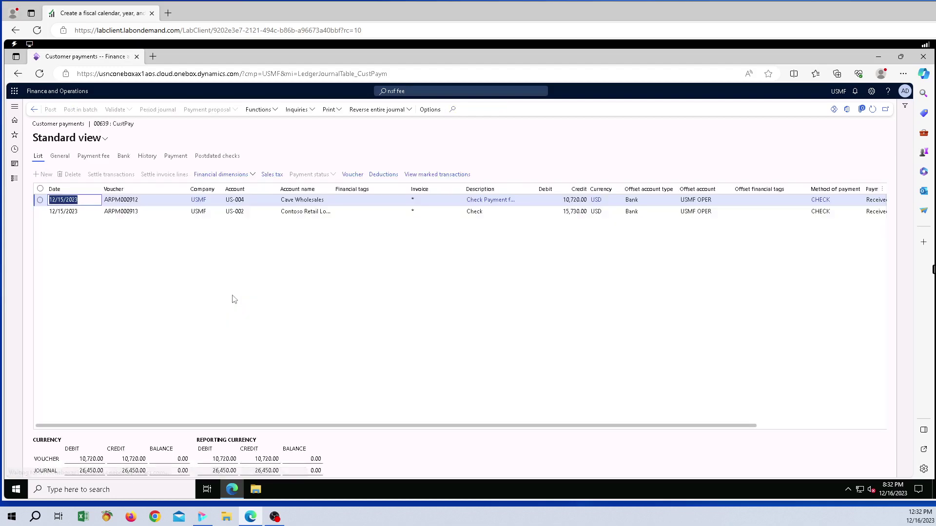